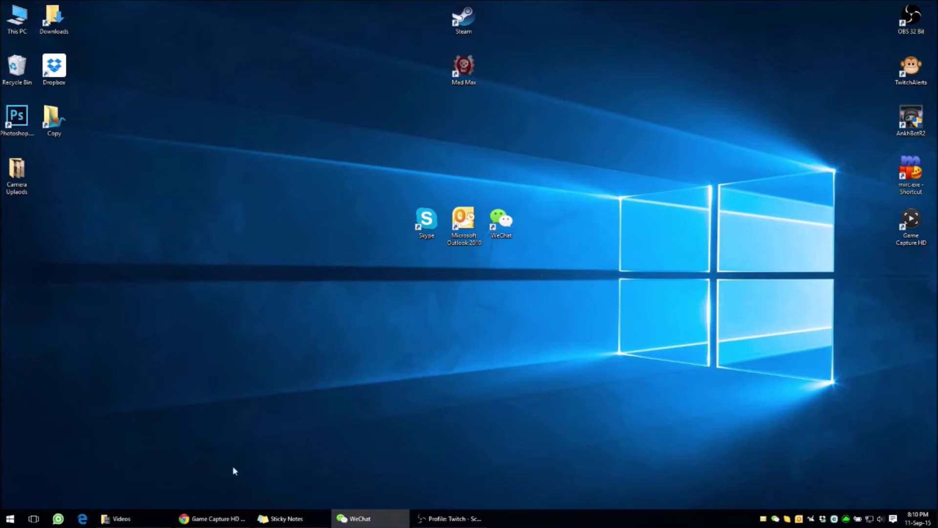
Step: Switch to Chrome, view the Elgato Game Capture HD support page, and bring up the obsproject.com page
{"action": "mouse_move", "coordinate": [227, 515]}
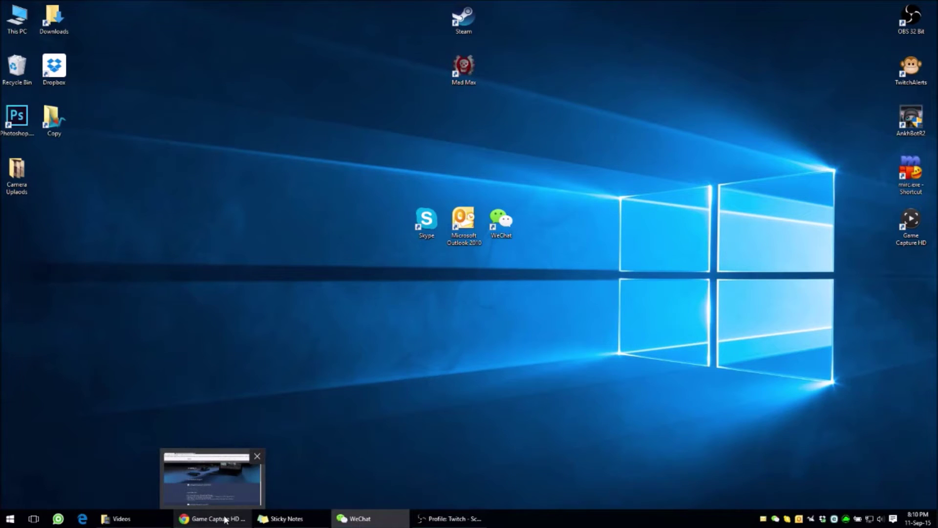
{"action": "left_click", "coordinate": [225, 520]}
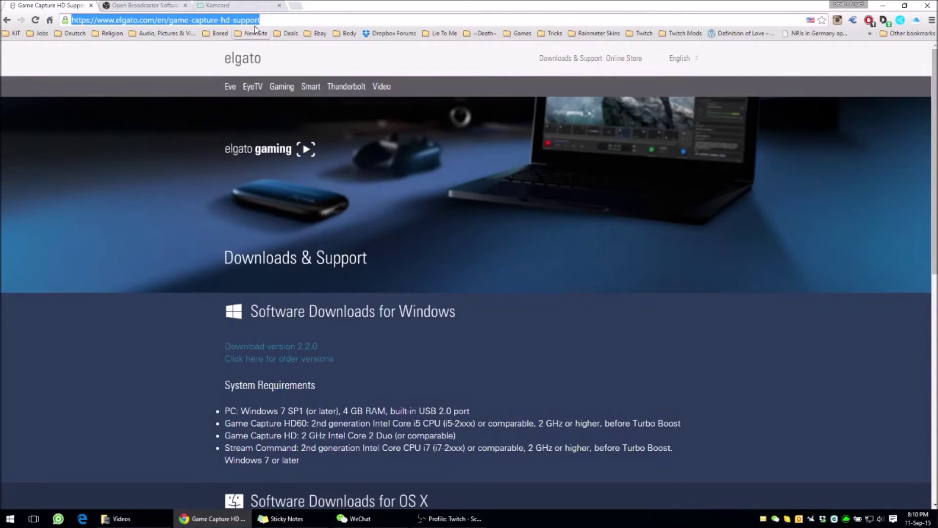
{"action": "left_click", "coordinate": [166, 5]}
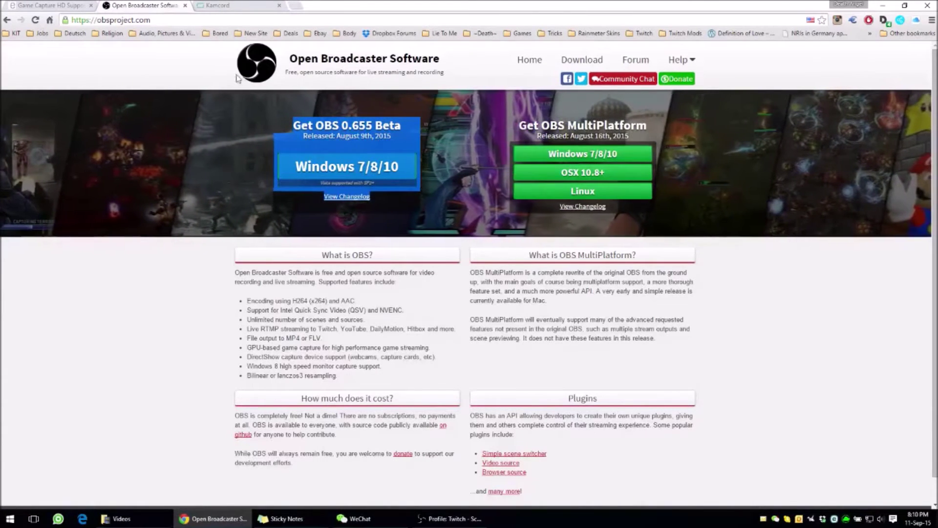
{"action": "key", "text": "ctrl+l"}
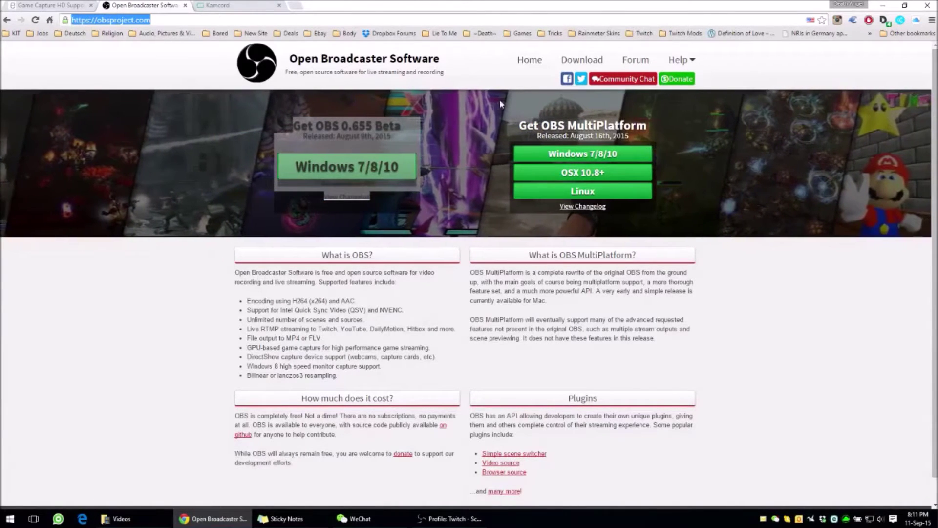
{"action": "left_click", "coordinate": [195, 78]}
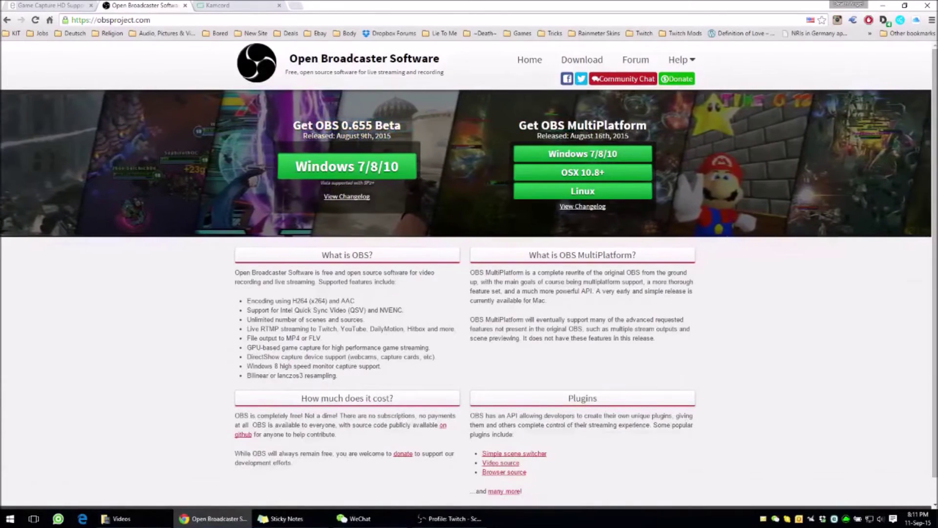
Step: Highlight the OBS 0.655 Beta and OBS MultiPlatform download options on the page to compare them
{"action": "triple_click", "coordinate": [304, 149]}
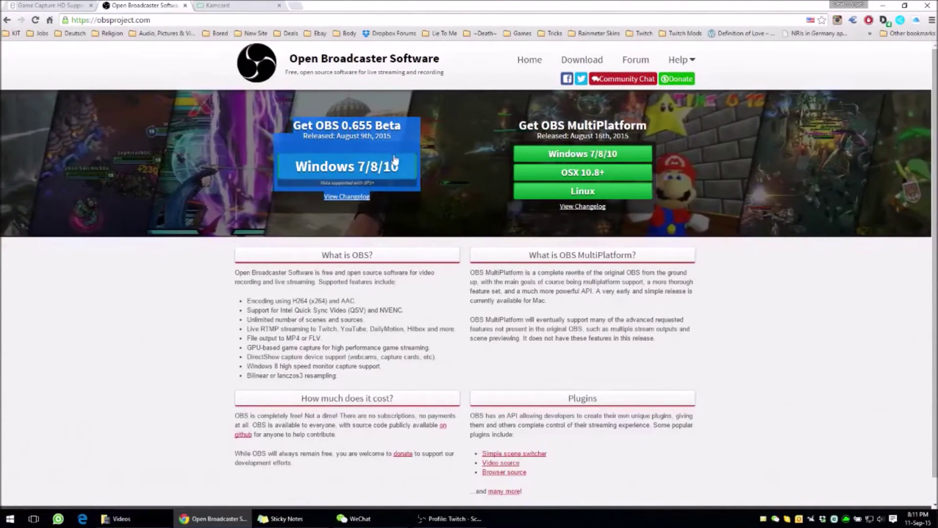
{"action": "left_click", "coordinate": [497, 119]}
{"action": "left_click_drag", "start_coordinate": [497, 119], "coordinate": [576, 179]}
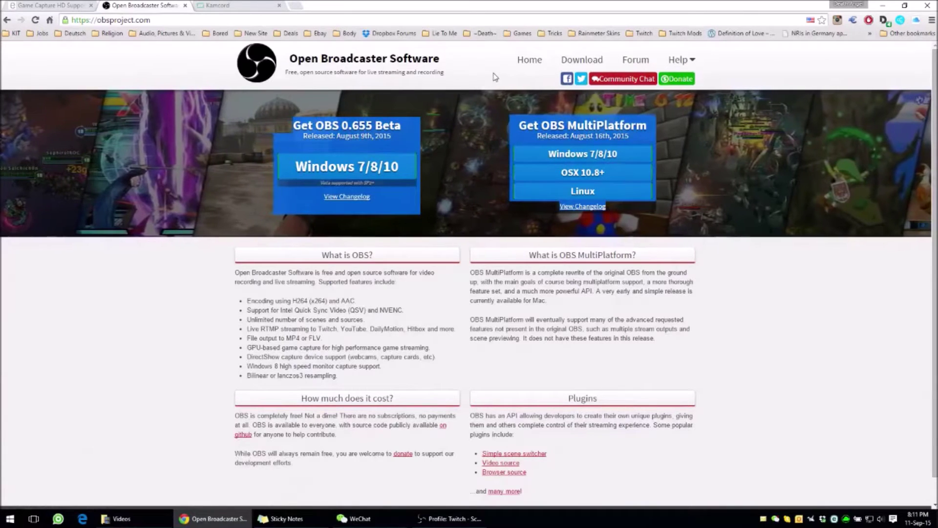
{"action": "left_click", "coordinate": [286, 99]}
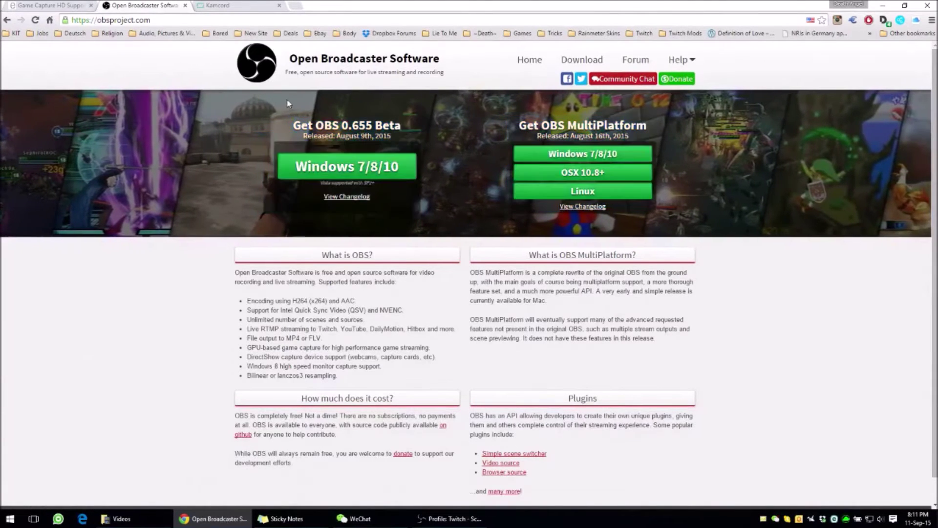
{"action": "left_click_drag", "start_coordinate": [276, 122], "coordinate": [371, 198]}
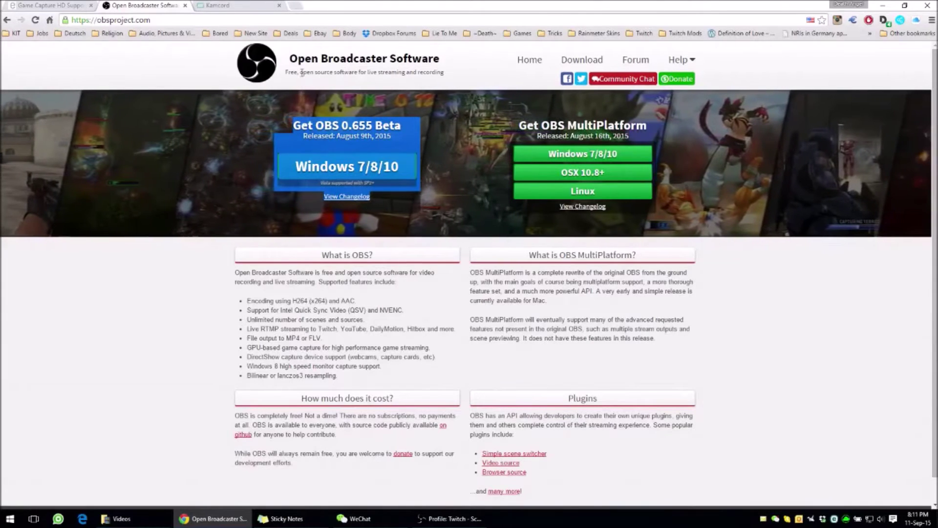
Step: Return to the Elgato support page, then minimize Chrome and switch to the OBS window
{"action": "key", "text": "ctrl+shift+Tab"}
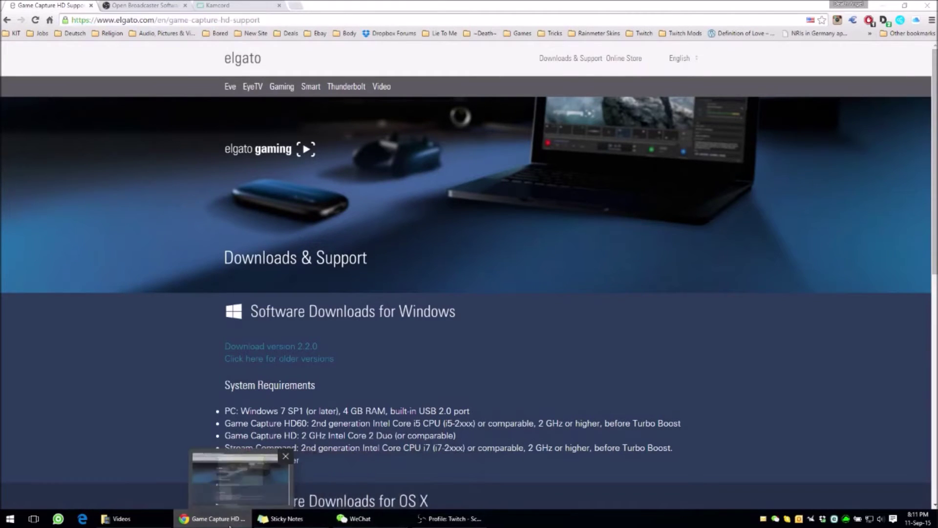
{"action": "left_click", "coordinate": [212, 518]}
{"action": "left_click", "coordinate": [448, 519]}
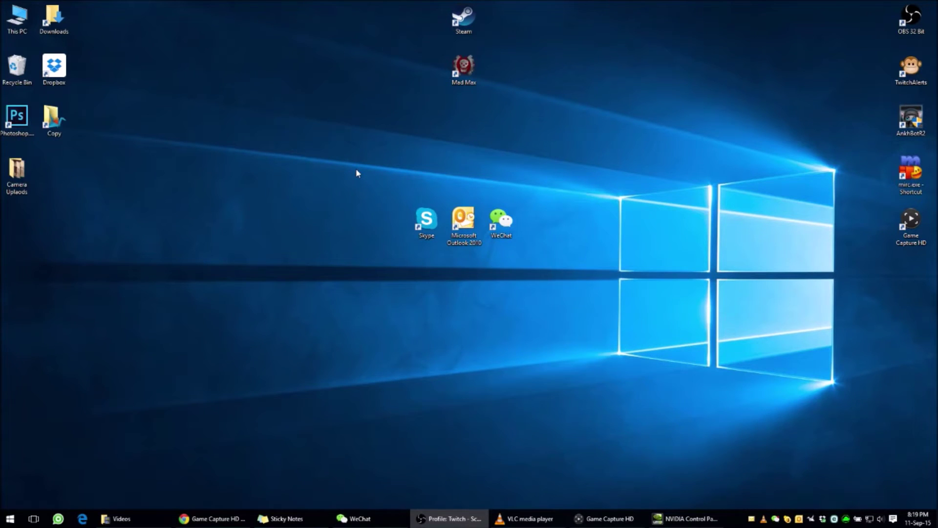
Step: Mute the system sound and look at the options offered for the desktop
{"action": "key", "text": "XF86AudioMute"}
{"action": "right_click", "coordinate": [465, 285]}
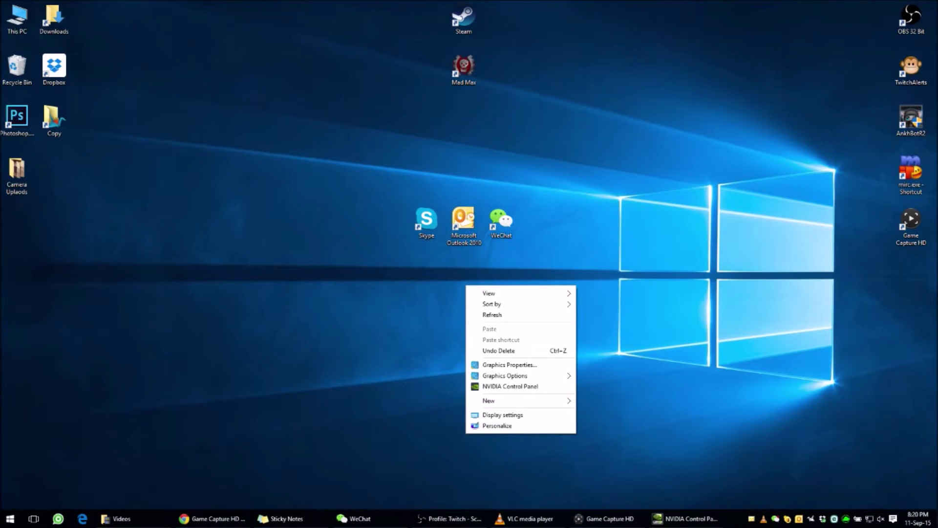
{"action": "key", "text": "super"}
{"action": "left_click", "coordinate": [605, 359]}
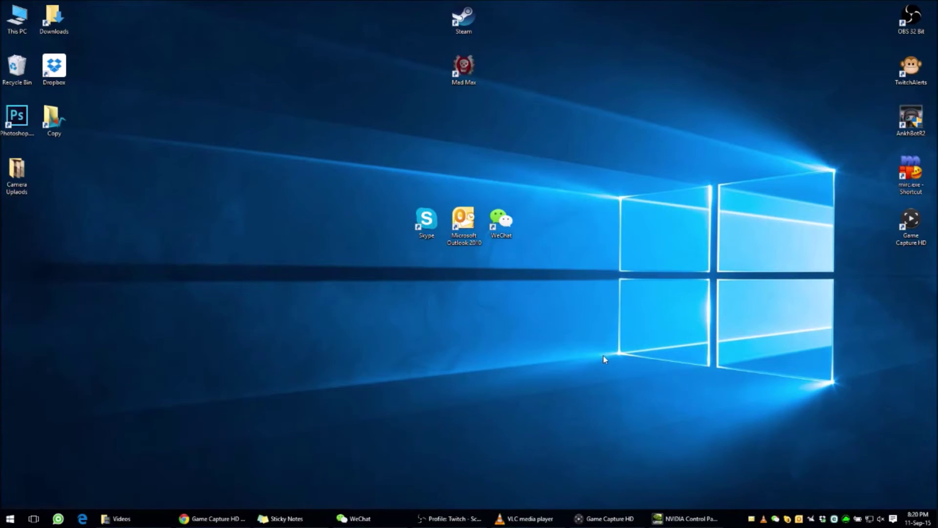
Step: Switch to the NVIDIA Control Panel and select Elgato's gamecapture.exe as the program to customize in the 3D settings
{"action": "left_click", "coordinate": [685, 520]}
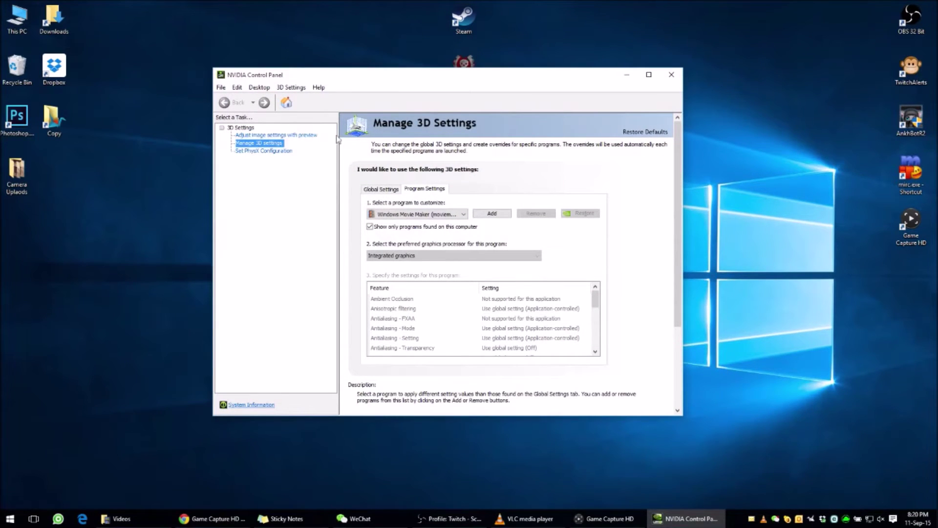
{"action": "left_click_drag", "start_coordinate": [387, 78], "coordinate": [442, 61]}
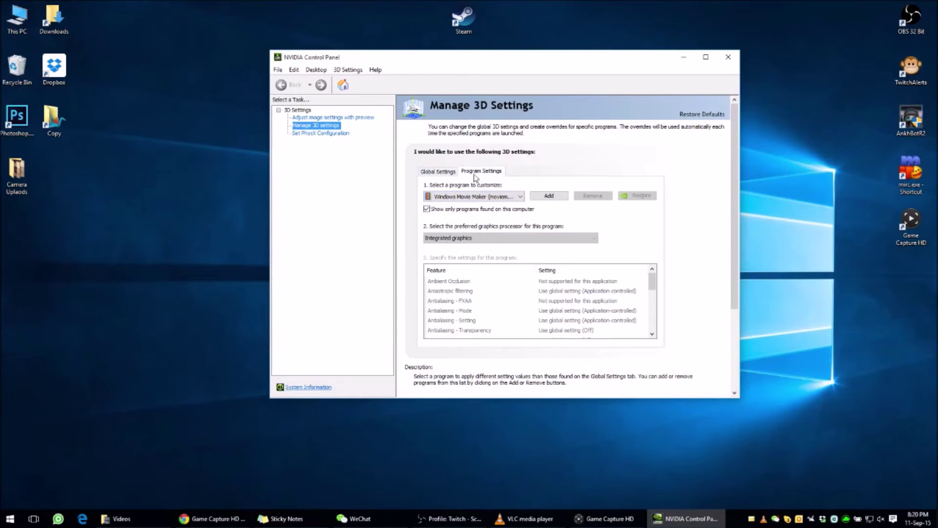
{"action": "left_click", "coordinate": [508, 197]}
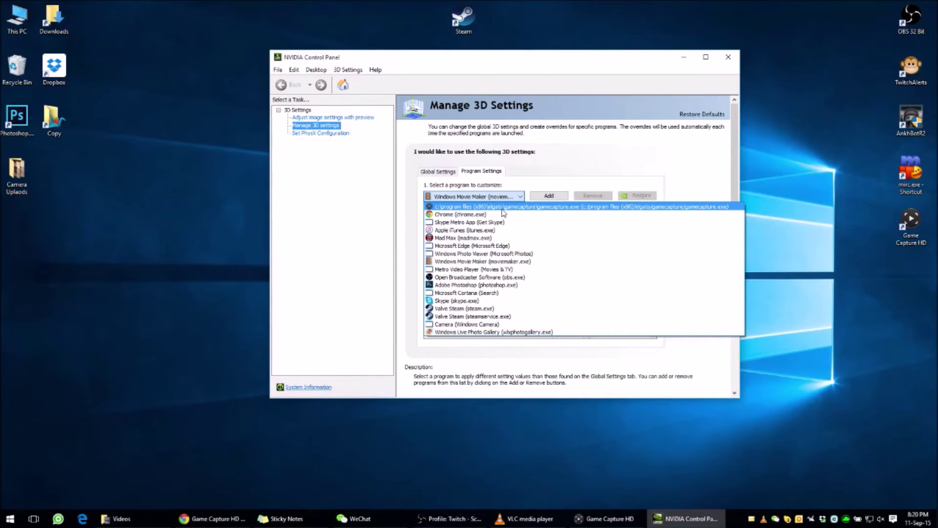
{"action": "left_click", "coordinate": [503, 209]}
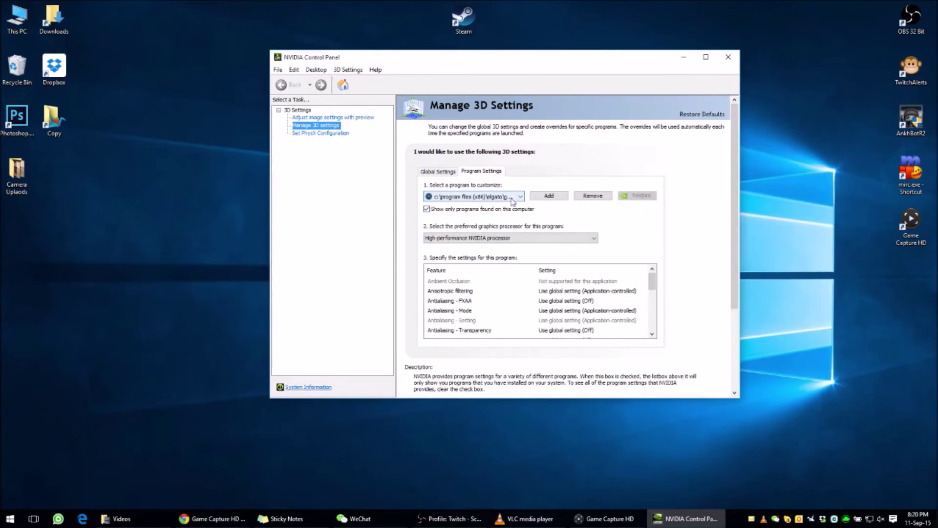
{"action": "left_click", "coordinate": [544, 197]}
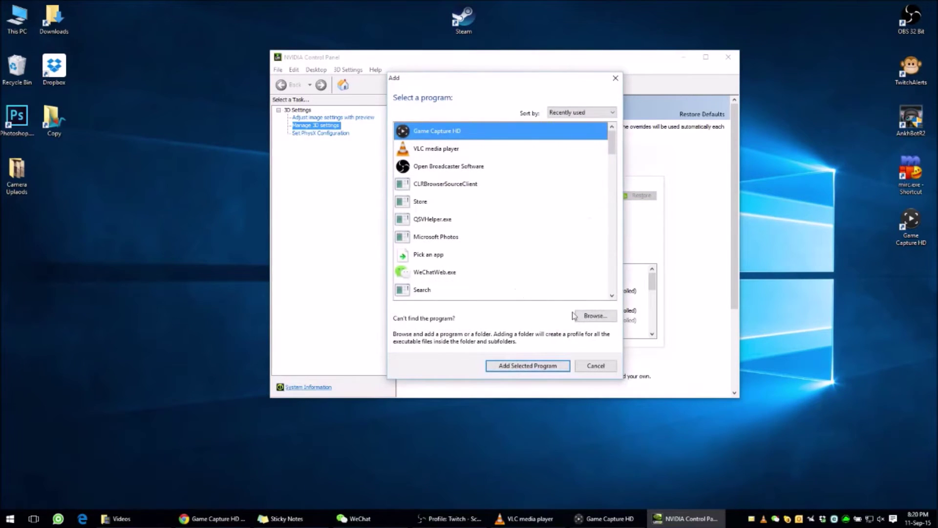
{"action": "left_click", "coordinate": [589, 316]}
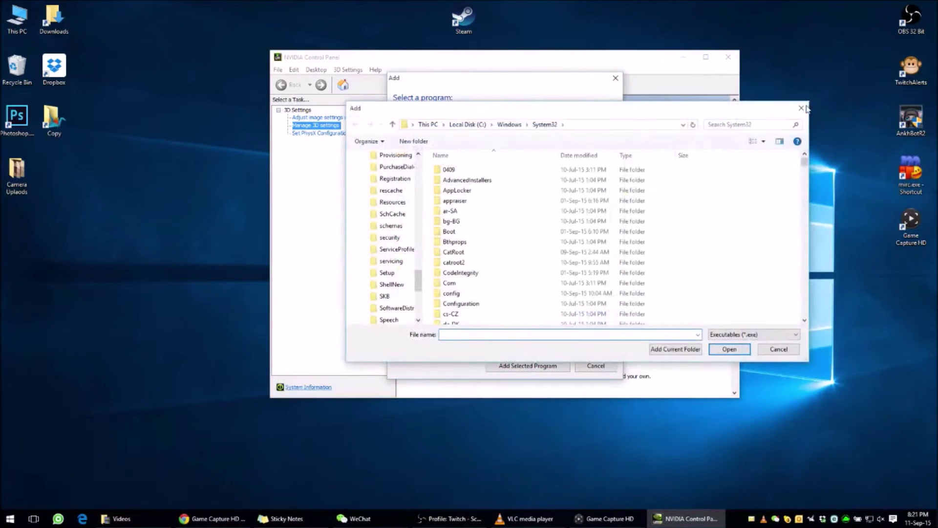
{"action": "left_click", "coordinate": [800, 107]}
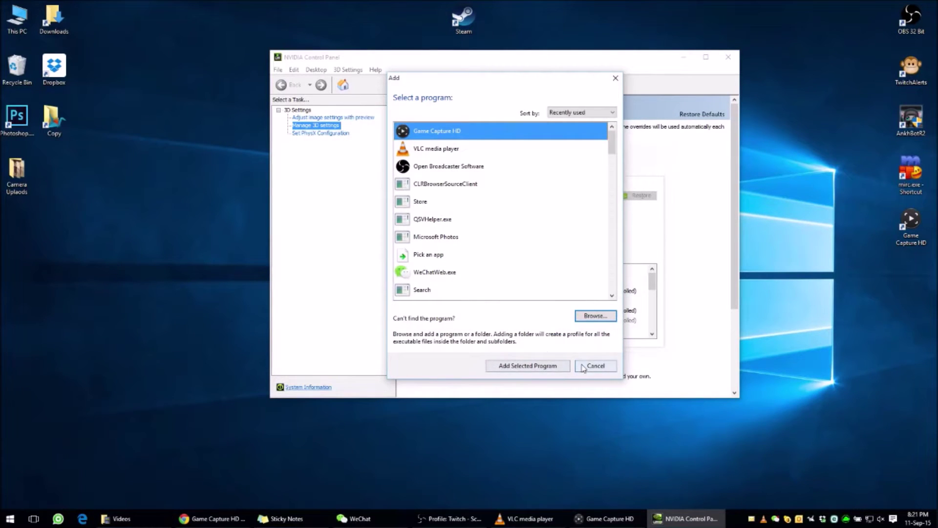
{"action": "left_click", "coordinate": [591, 366]}
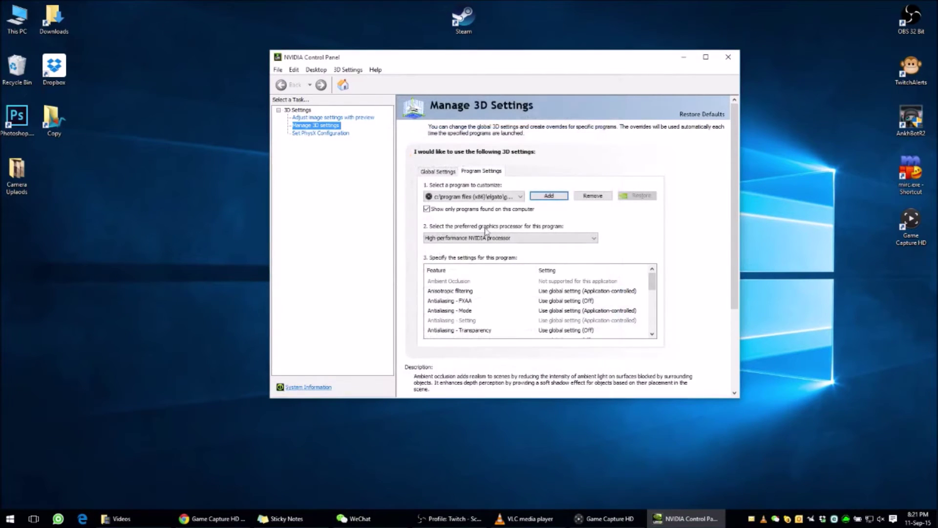
Step: Choose High-performance NVIDIA processor as the preferred graphics processor for Elgato's gamecapture.exe
{"action": "left_click", "coordinate": [511, 196]}
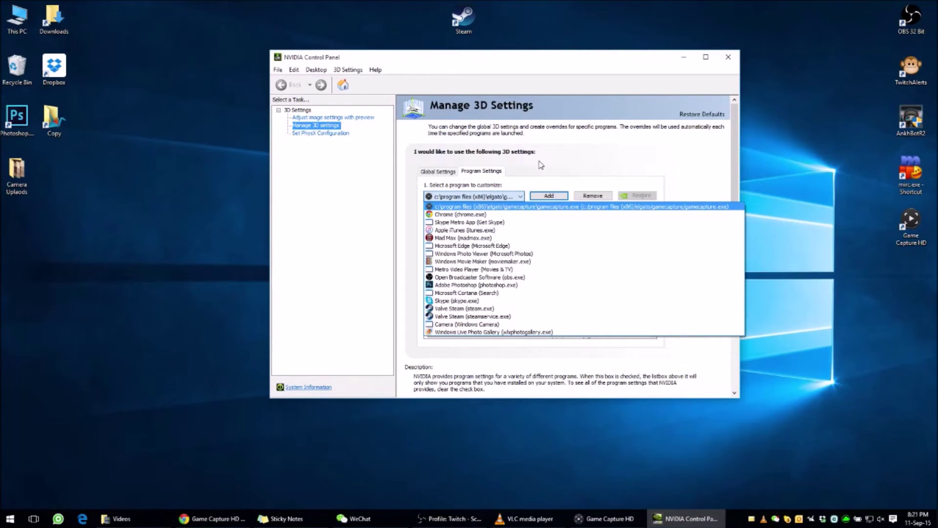
{"action": "left_click", "coordinate": [508, 200]}
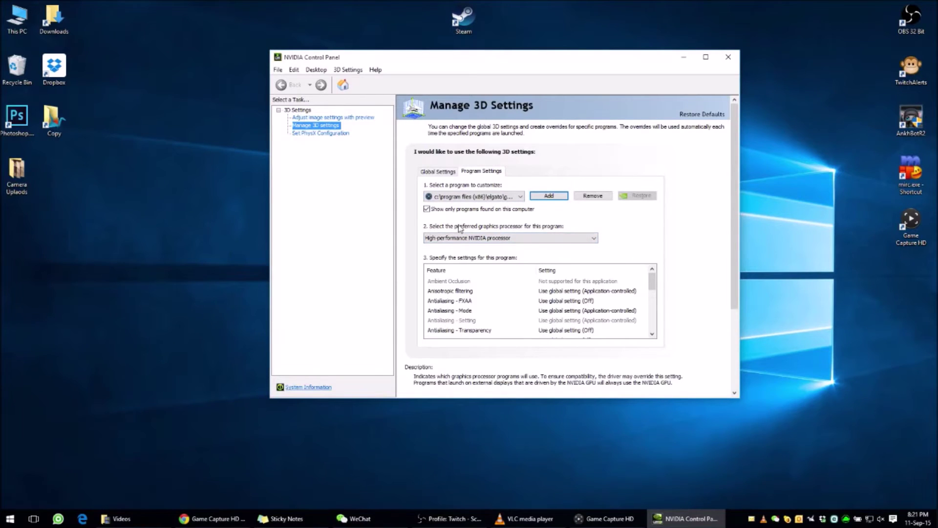
{"action": "left_click", "coordinate": [532, 237]}
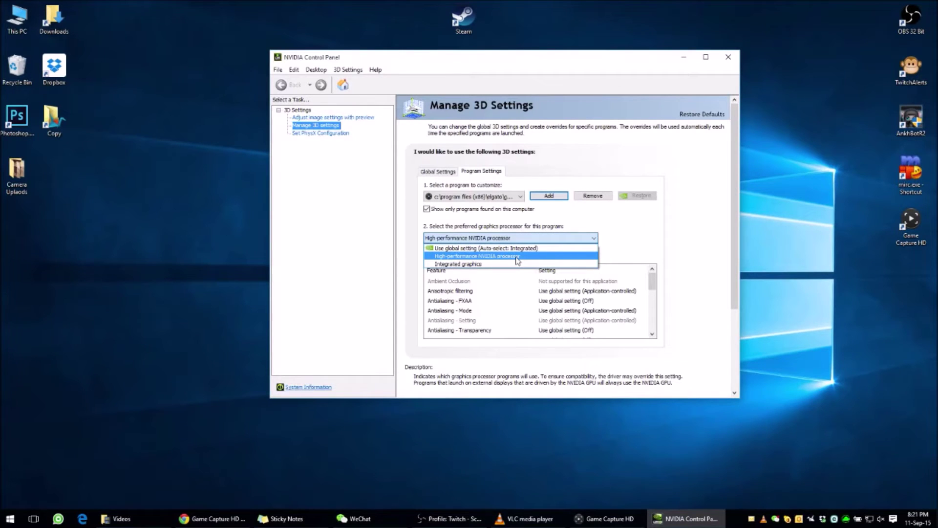
{"action": "left_click", "coordinate": [515, 257]}
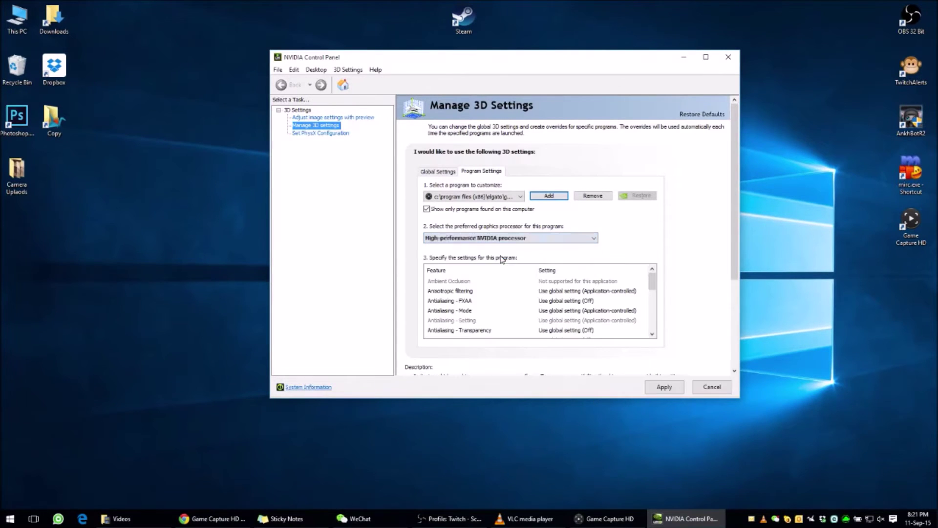
{"action": "left_click", "coordinate": [512, 241]}
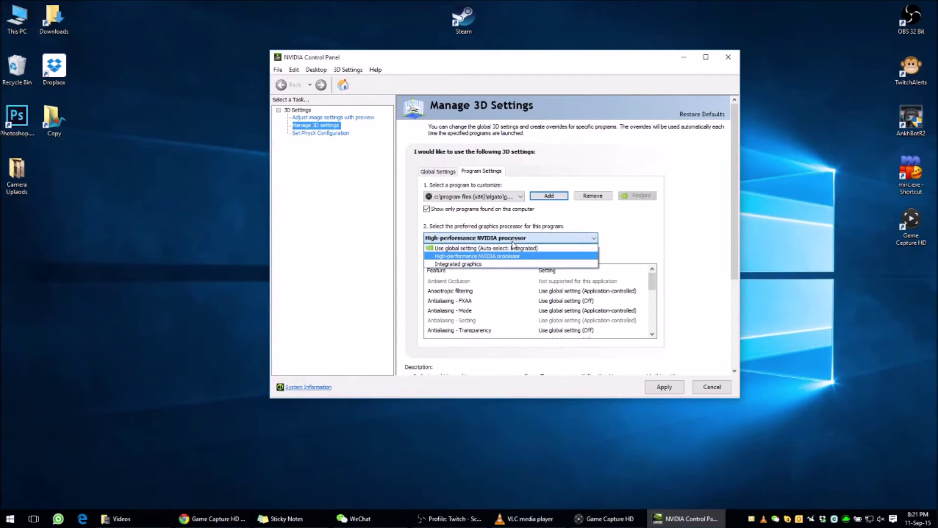
{"action": "left_click", "coordinate": [589, 220]}
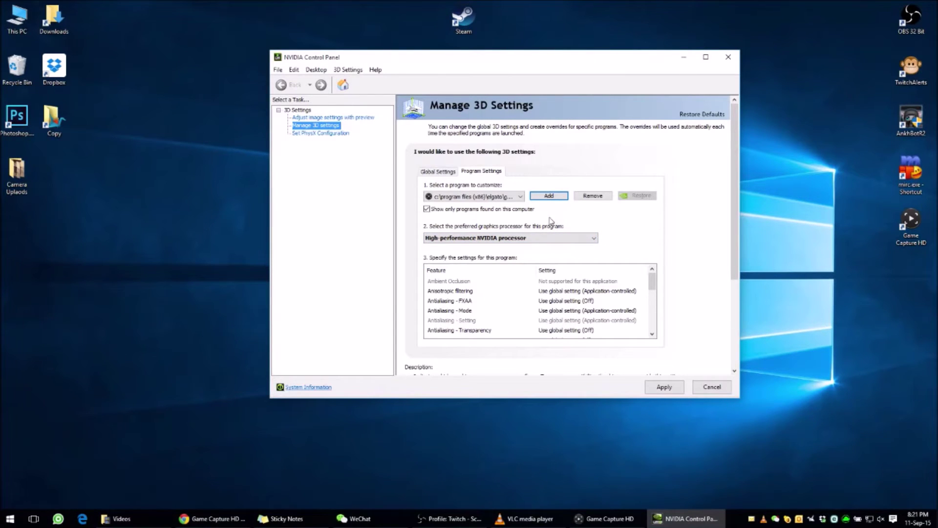
Step: Try to set Open Broadcaster Software (obs.exe) to the High-performance NVIDIA processor
{"action": "left_click", "coordinate": [519, 196]}
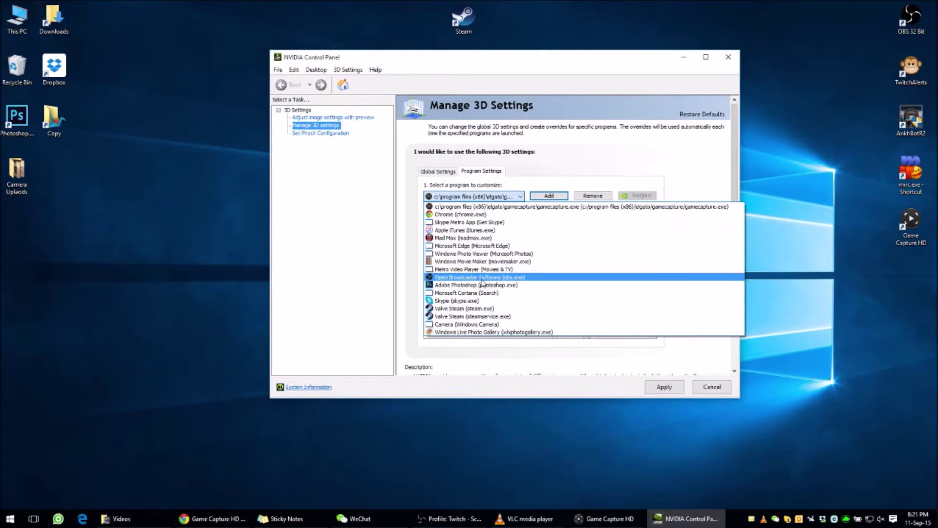
{"action": "left_click", "coordinate": [482, 278]}
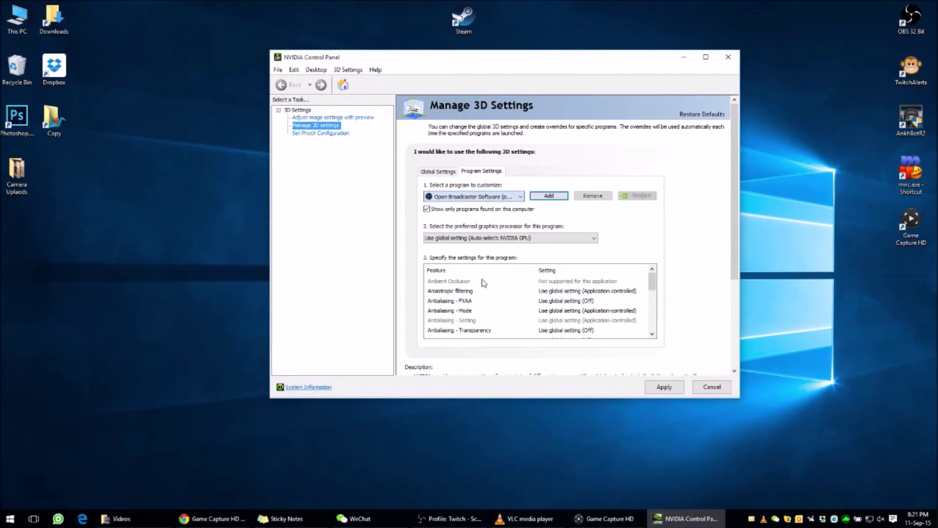
{"action": "left_click", "coordinate": [525, 238]}
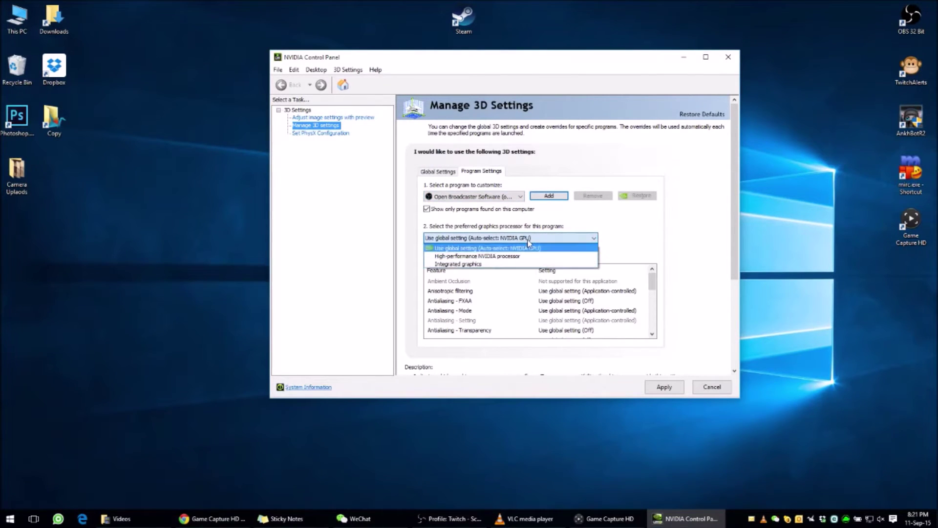
{"action": "left_click", "coordinate": [528, 259]}
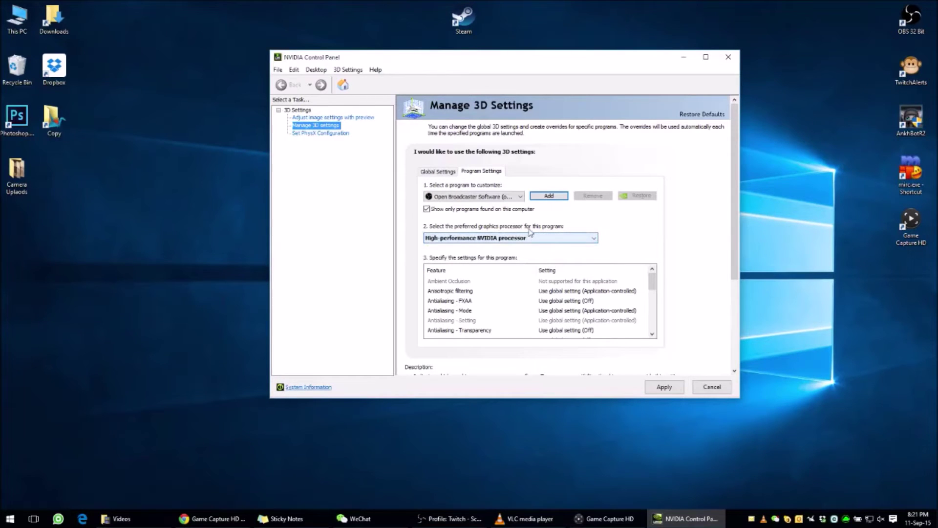
{"action": "left_click", "coordinate": [655, 387]}
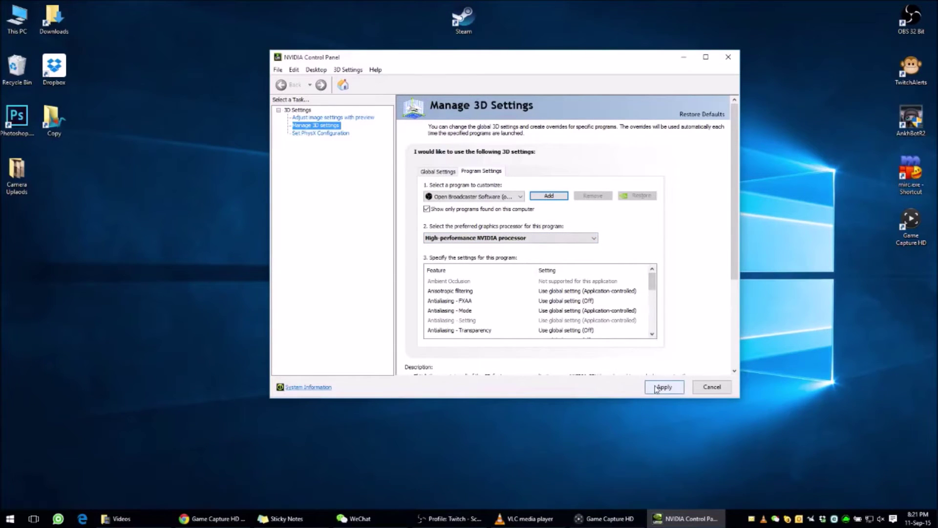
{"action": "left_click", "coordinate": [699, 390]}
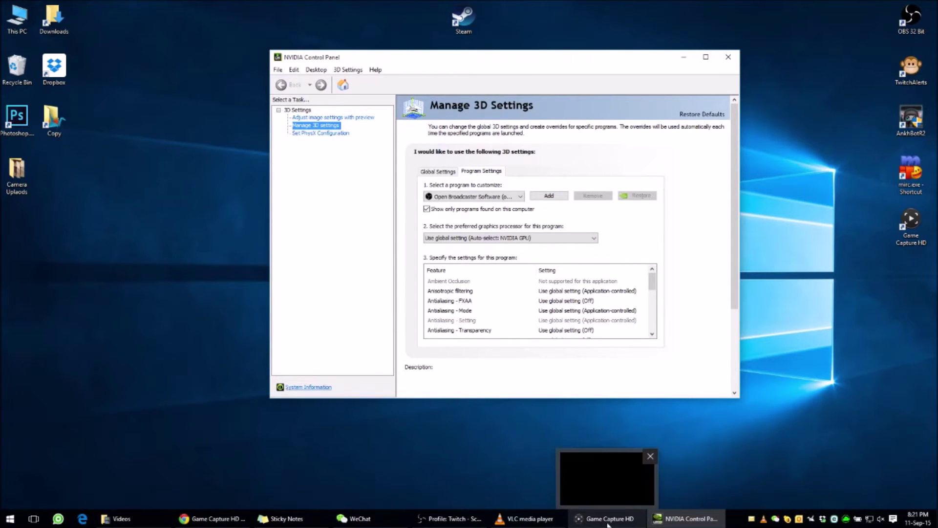
Step: Switch from the NVIDIA Control Panel to Game Capture HD and open the capture device's settings
{"action": "left_click", "coordinate": [683, 57]}
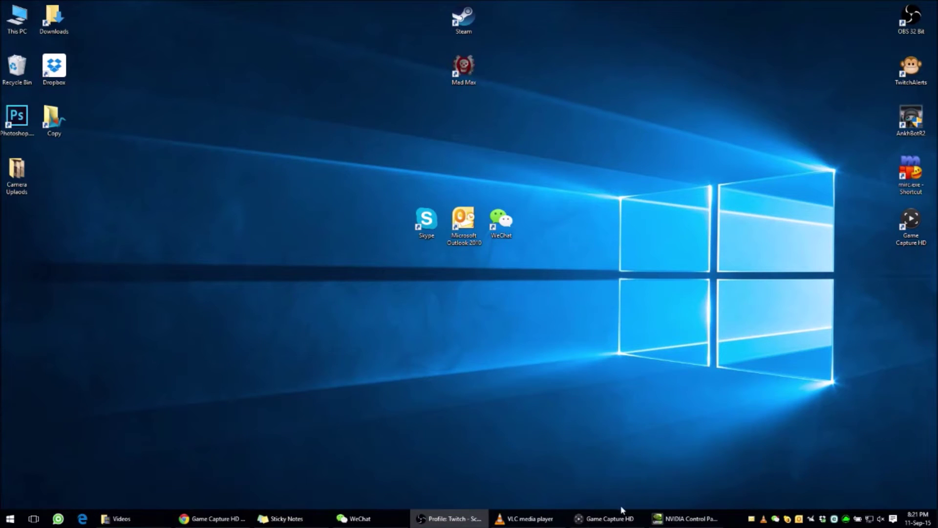
{"action": "mouse_move", "coordinate": [630, 517]}
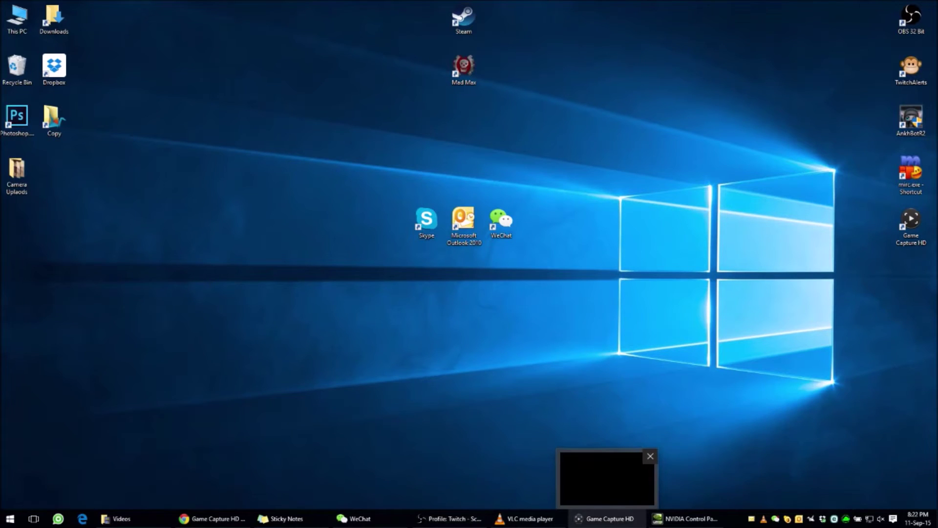
{"action": "left_click", "coordinate": [615, 525]}
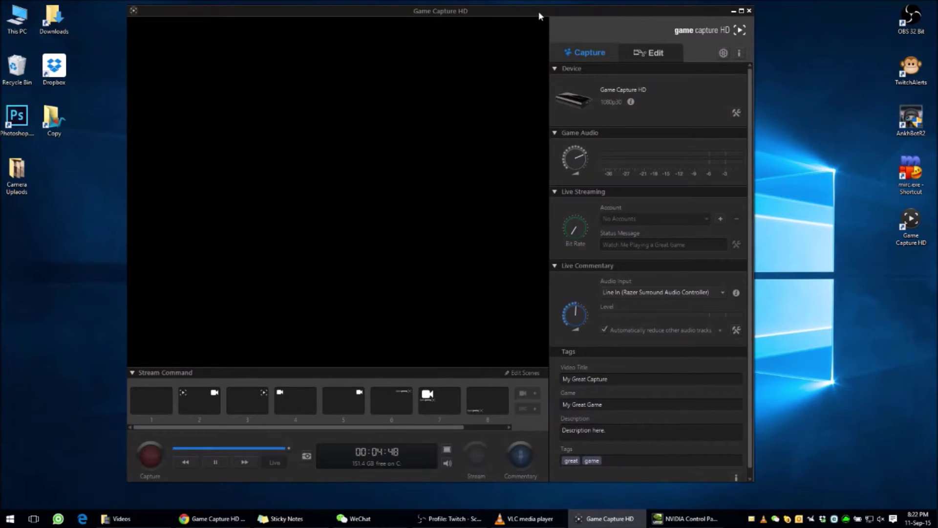
{"action": "left_click_drag", "start_coordinate": [538, 12], "coordinate": [583, 16]}
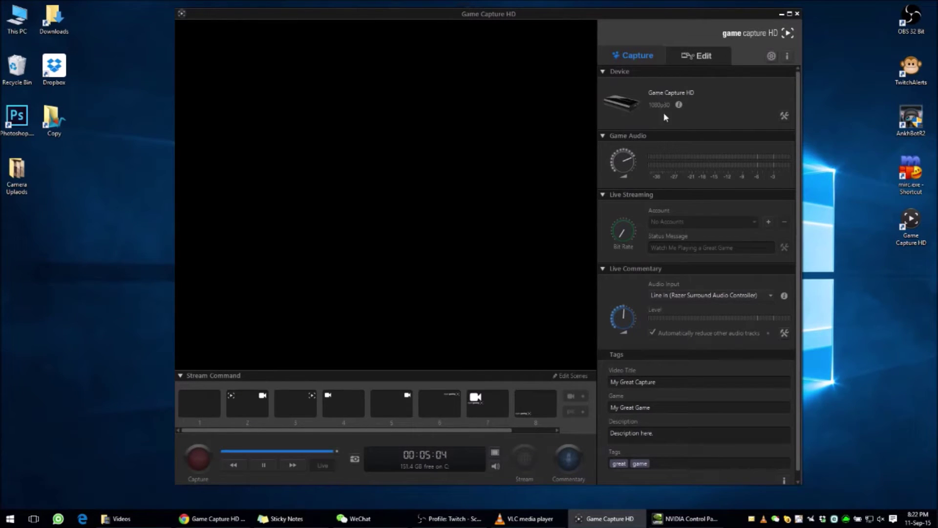
{"action": "left_click", "coordinate": [784, 115]}
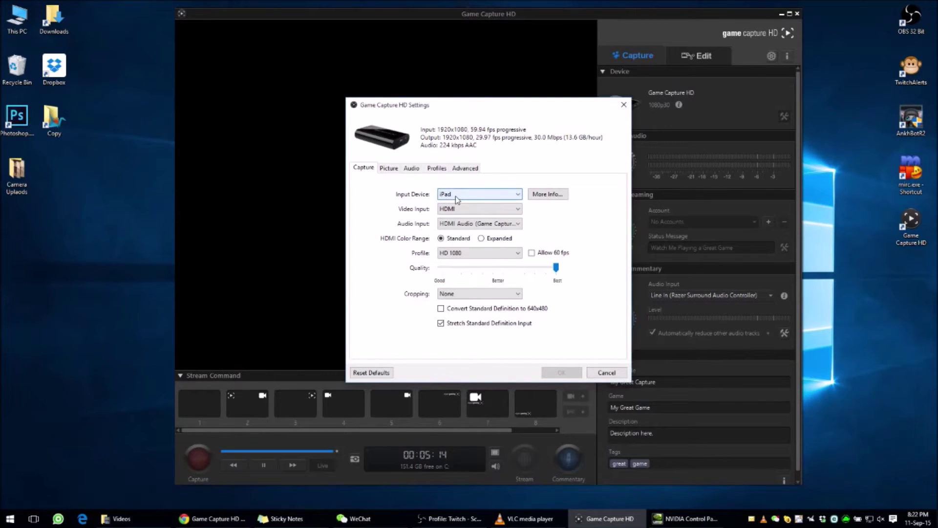
Step: Look through the input device options, trying iPhone/iPod touch and returning the selection to iPad
{"action": "left_click", "coordinate": [473, 194]}
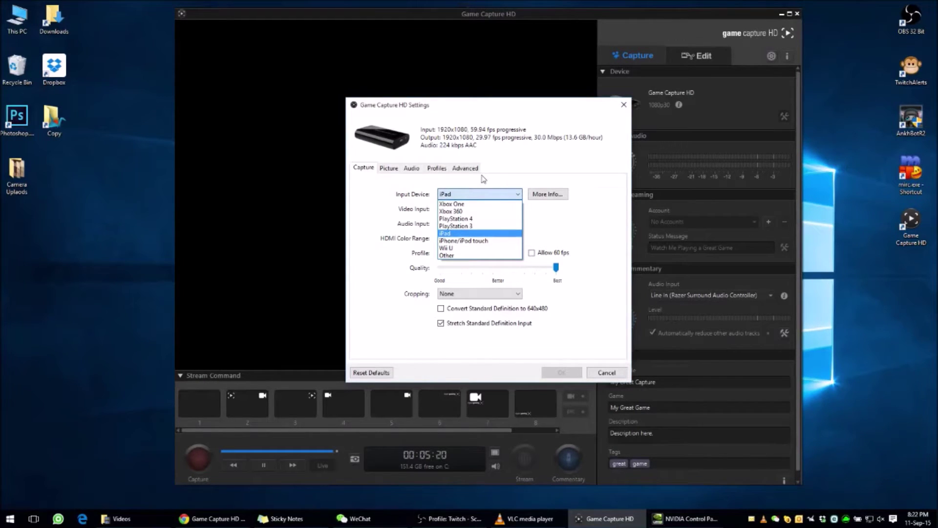
{"action": "left_click", "coordinate": [483, 178]}
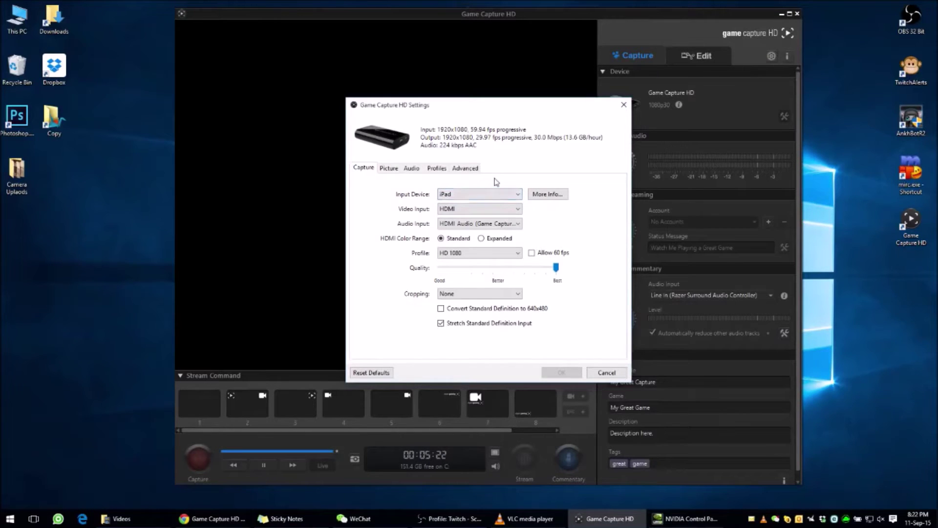
{"action": "left_click", "coordinate": [509, 194]}
{"action": "left_click", "coordinate": [507, 197]}
{"action": "left_click", "coordinate": [505, 195]}
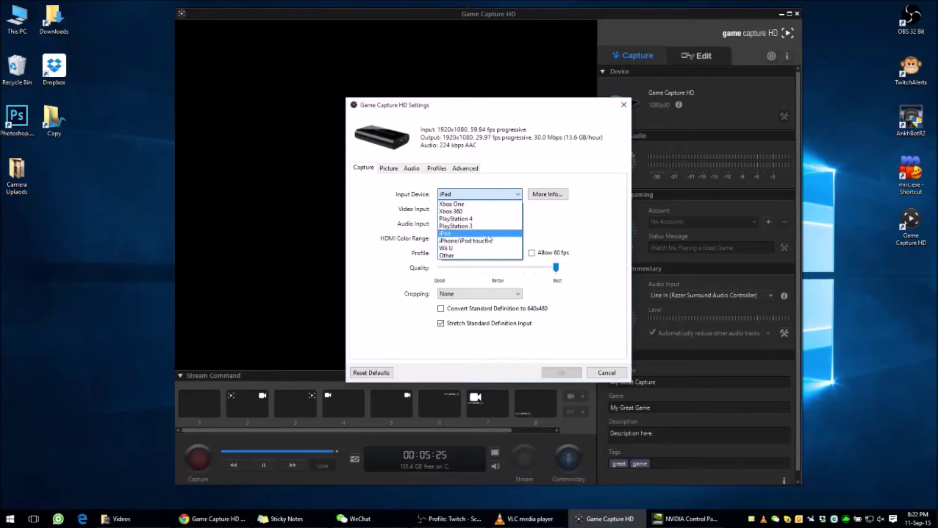
{"action": "left_click", "coordinate": [486, 241]}
{"action": "left_click", "coordinate": [500, 198]}
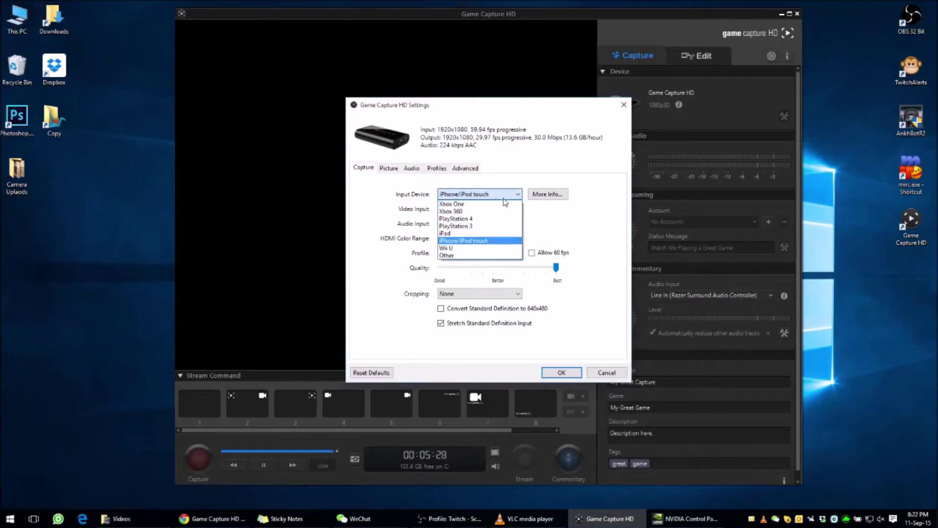
{"action": "left_click", "coordinate": [484, 233]}
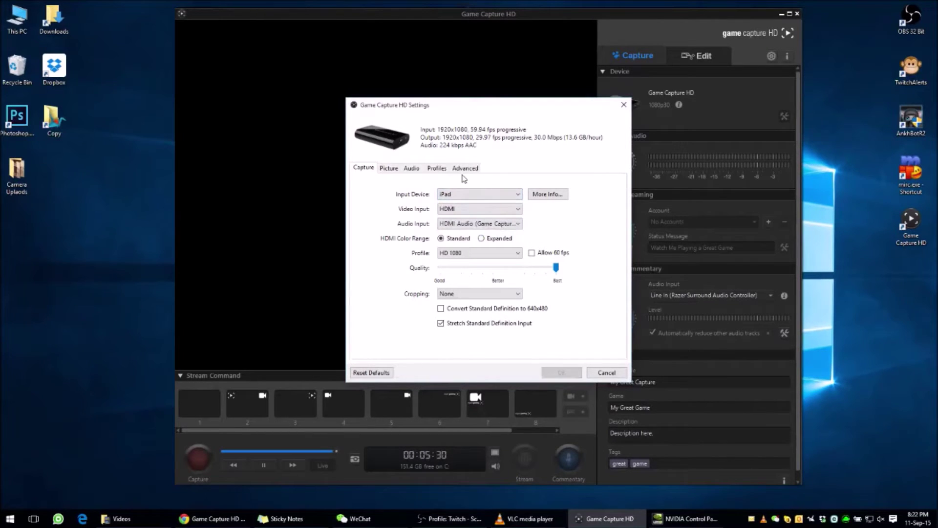
Step: Look at the options offered for the video input and the audio input
{"action": "left_click", "coordinate": [474, 210]}
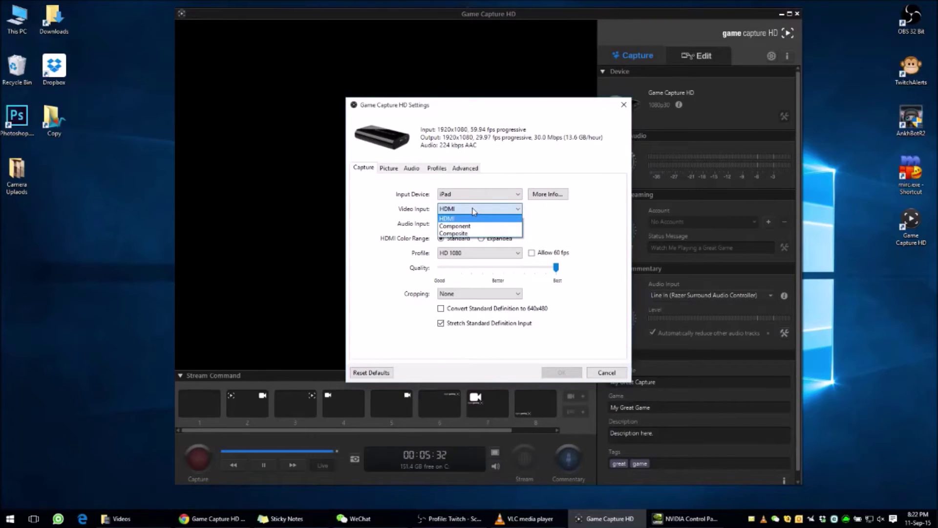
{"action": "left_click", "coordinate": [411, 221]}
{"action": "left_click", "coordinate": [499, 226]}
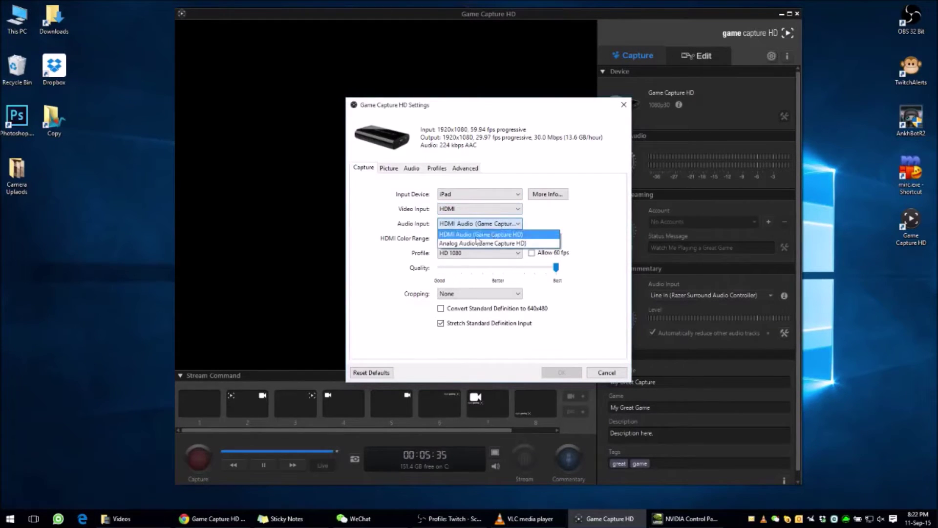
{"action": "left_click", "coordinate": [424, 234]}
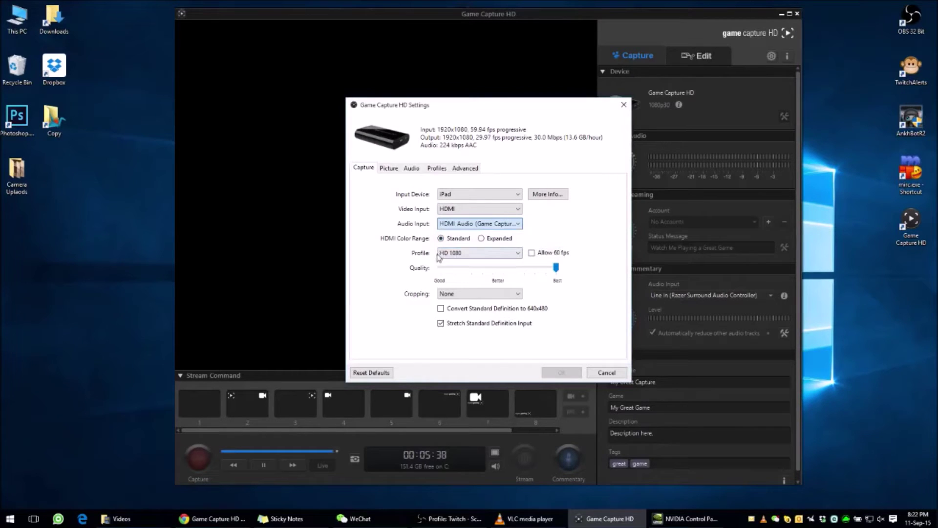
Step: Check the available capture profiles and set the profile to HD 720
{"action": "left_click", "coordinate": [475, 253]}
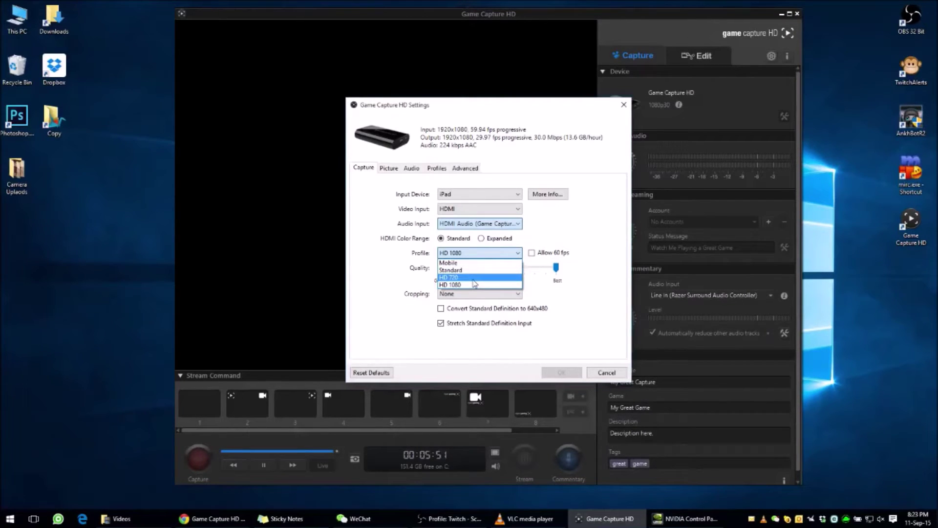
{"action": "left_click", "coordinate": [415, 262]}
{"action": "left_click", "coordinate": [476, 253]}
{"action": "left_click", "coordinate": [402, 282]}
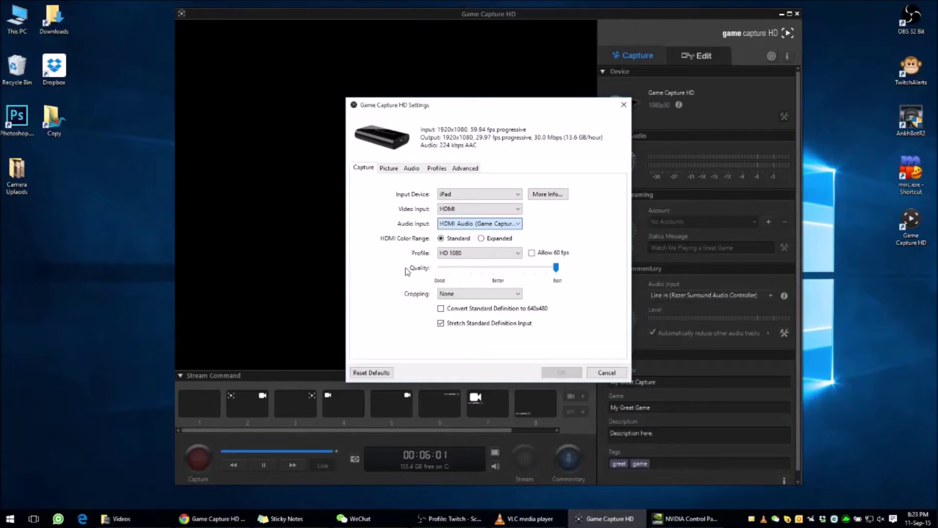
{"action": "left_click", "coordinate": [472, 253]}
{"action": "left_click", "coordinate": [457, 280]}
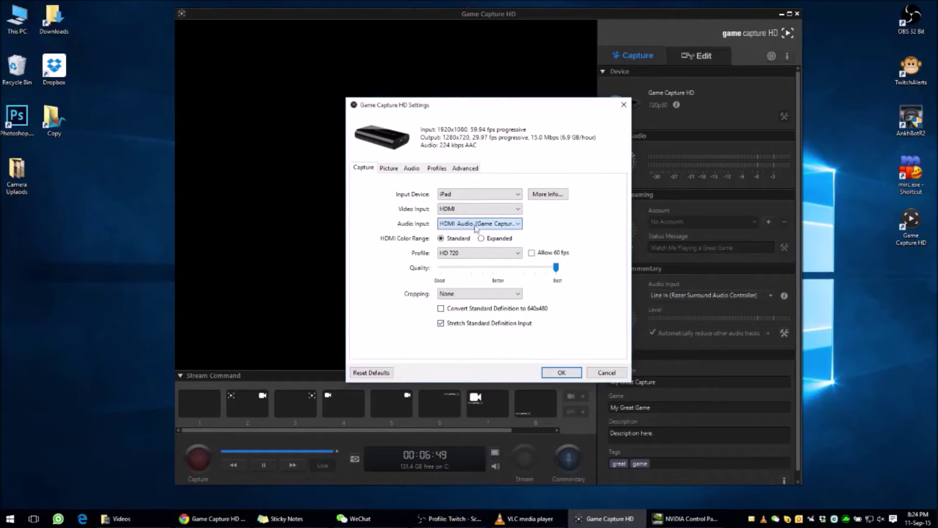
Step: Review the Picture, Audio, Profiles and Advanced settings, accept the device settings and minimize Game Capture HD
{"action": "left_click", "coordinate": [397, 169]}
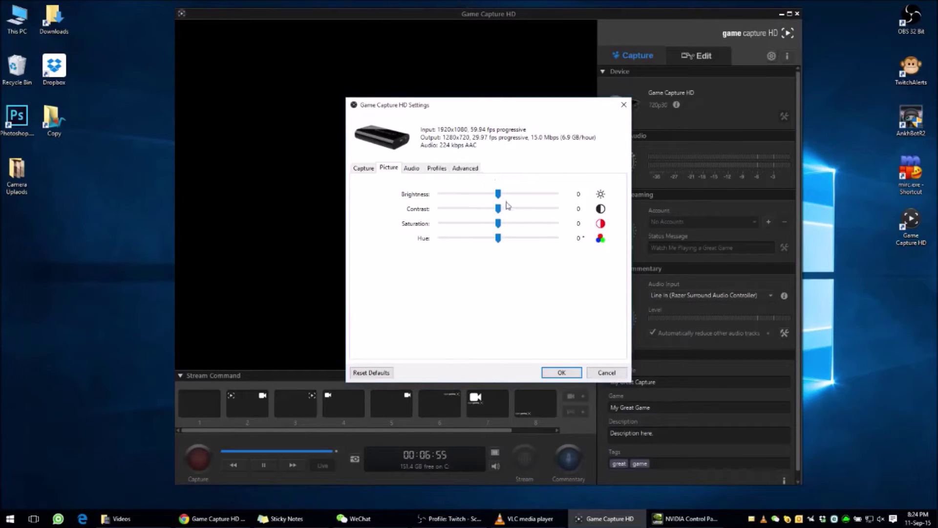
{"action": "left_click", "coordinate": [414, 169]}
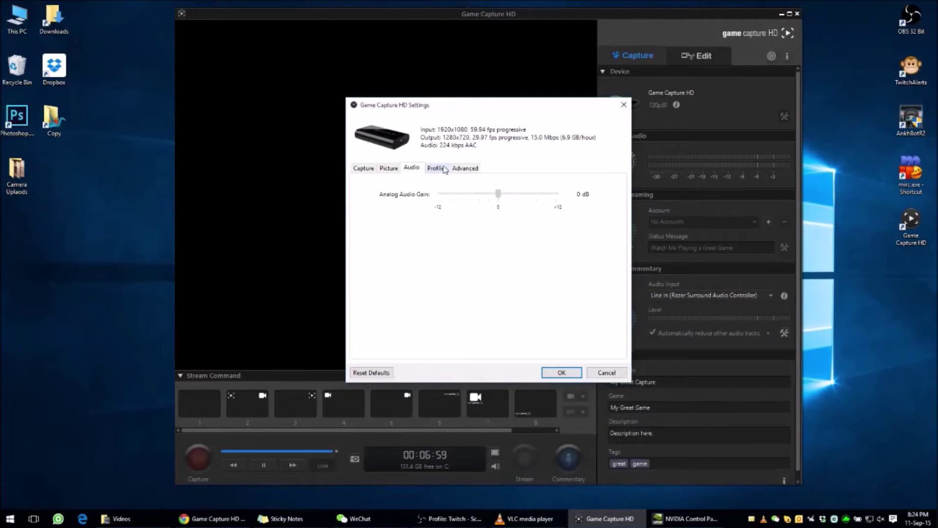
{"action": "left_click", "coordinate": [442, 171]}
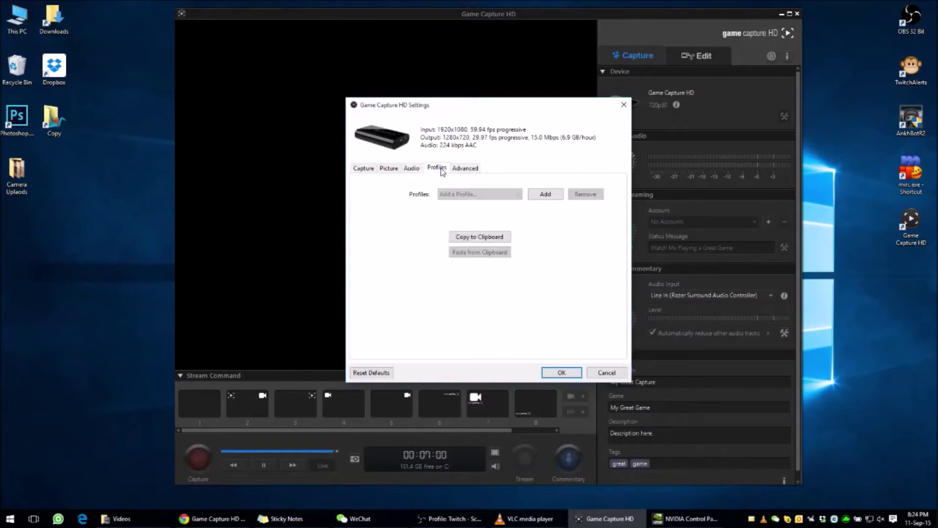
{"action": "left_click", "coordinate": [468, 170]}
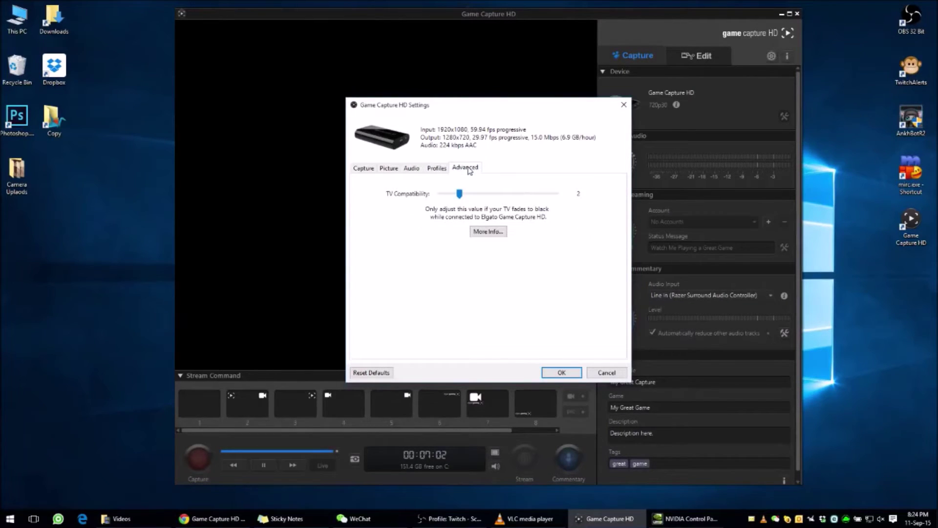
{"action": "left_click", "coordinate": [368, 171]}
{"action": "left_click", "coordinate": [555, 374]}
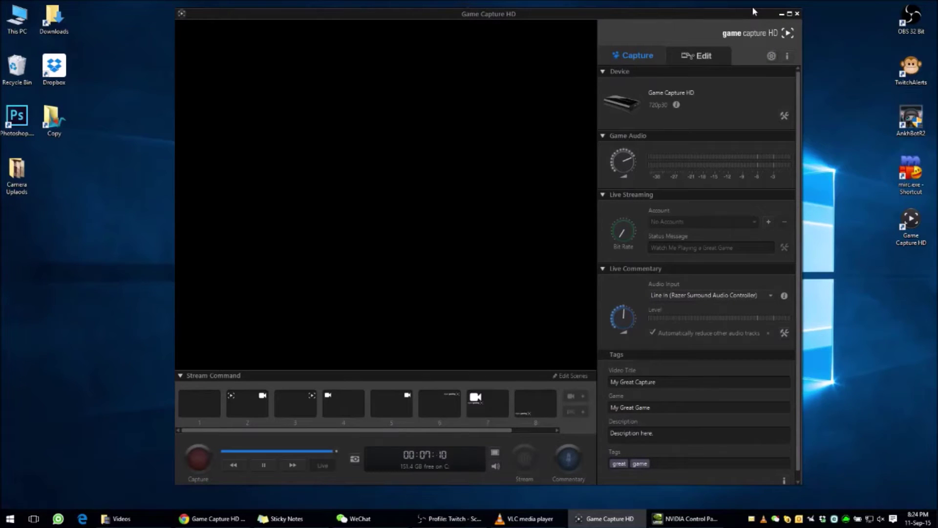
{"action": "left_click", "coordinate": [782, 15]}
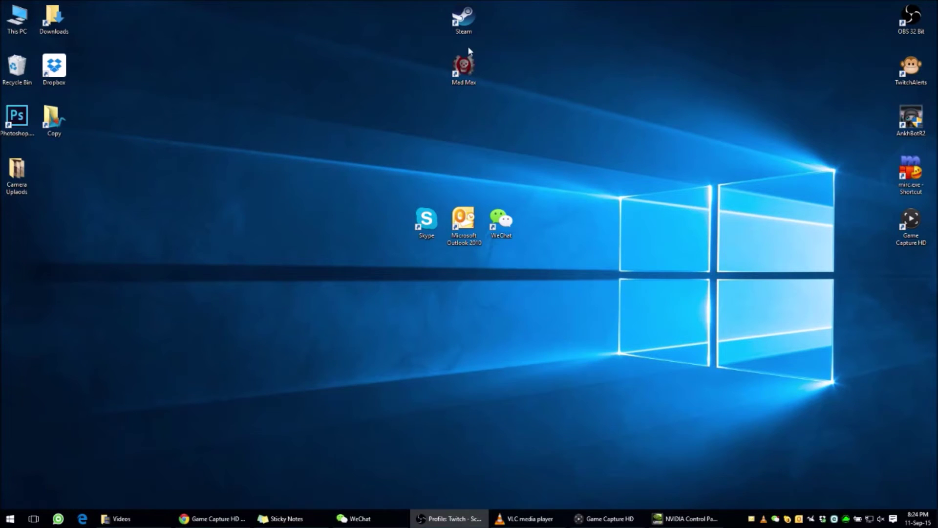
Step: Switch to File Explorer and open the OBS folder in Program Files on Local Disk (C:)
{"action": "double_click", "coordinate": [17, 19]}
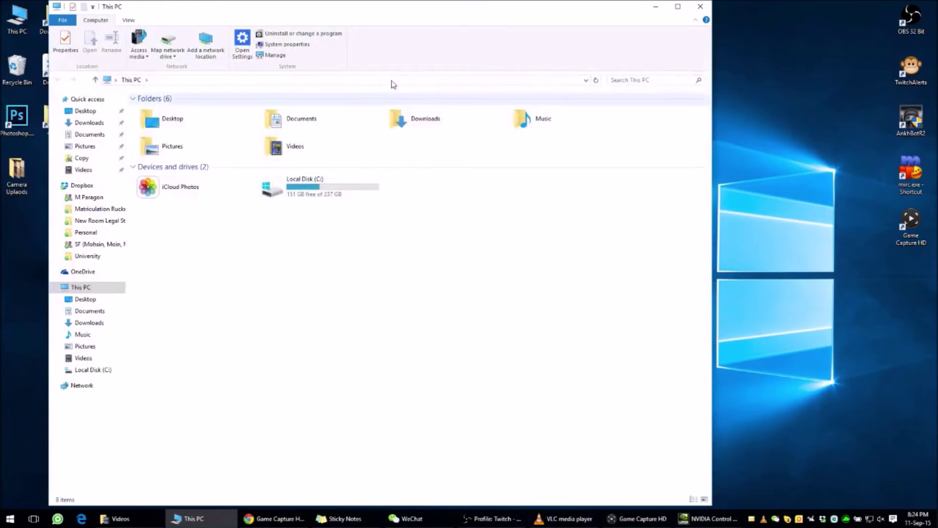
{"action": "left_click_drag", "start_coordinate": [431, 7], "coordinate": [556, 15]}
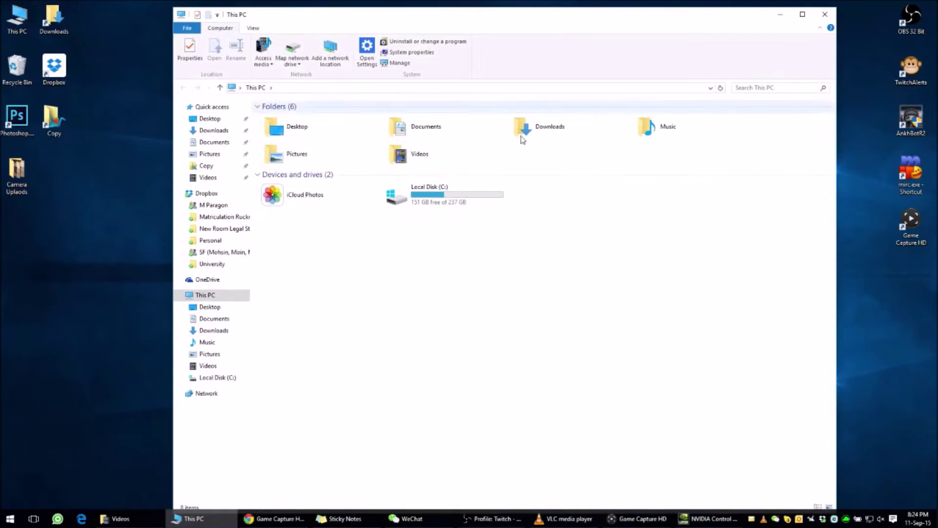
{"action": "double_click", "coordinate": [476, 193]}
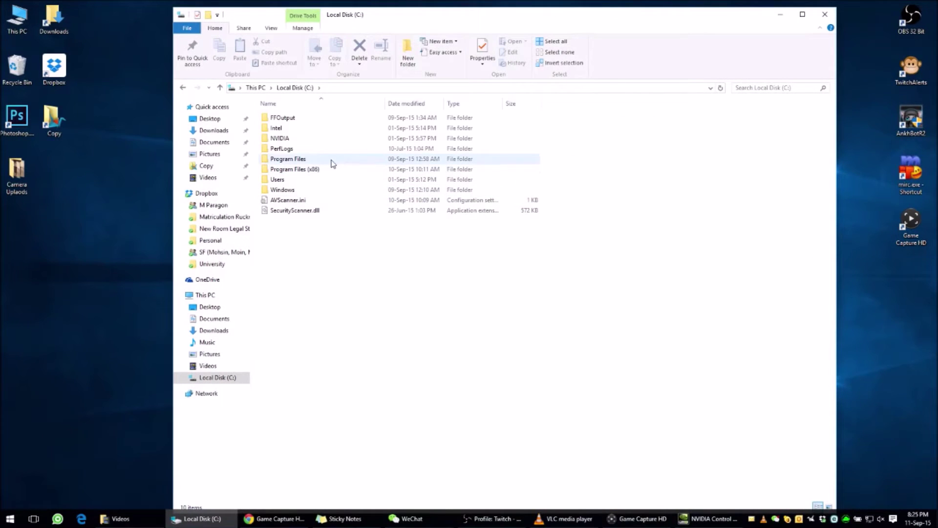
{"action": "double_click", "coordinate": [297, 160]}
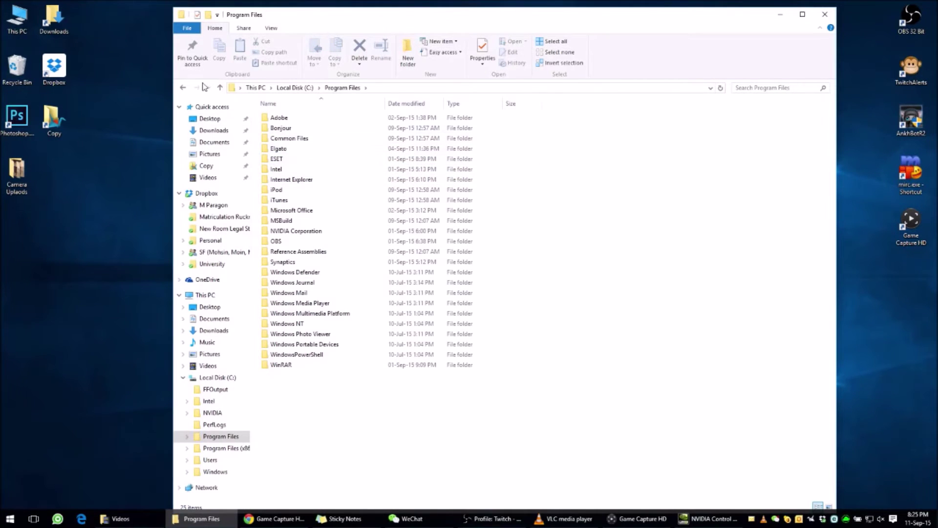
{"action": "left_click", "coordinate": [185, 88]}
{"action": "double_click", "coordinate": [308, 160]}
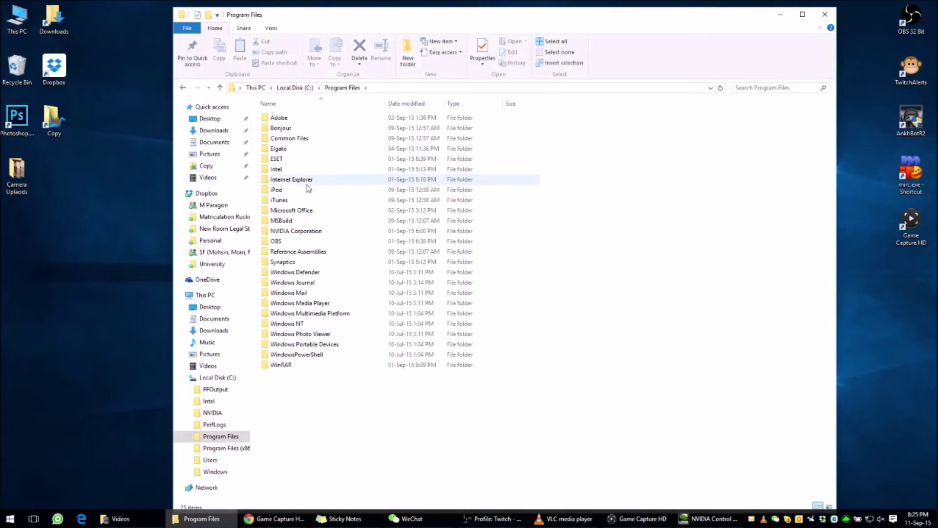
{"action": "double_click", "coordinate": [276, 240]}
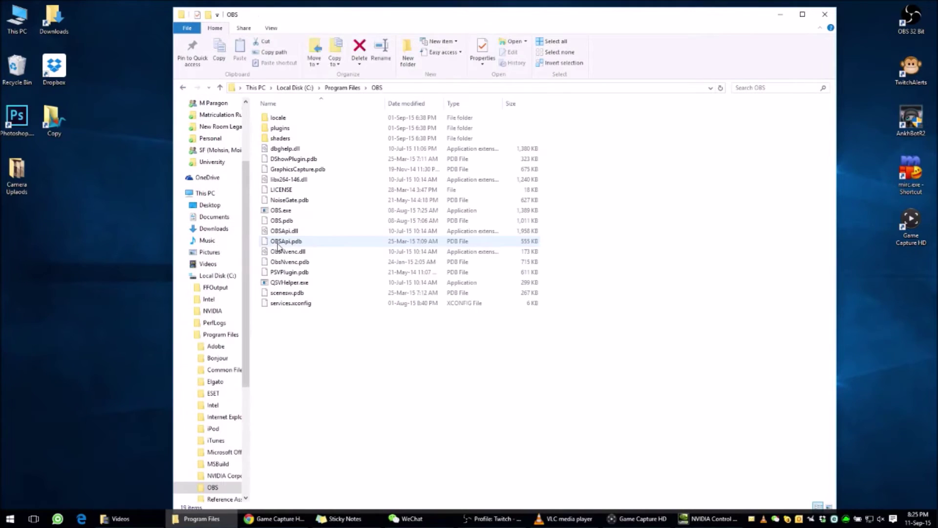
Step: Go back to Local Disk (C:) and open the OBS folder in Program Files (x86)
{"action": "left_click", "coordinate": [184, 87]}
{"action": "left_click", "coordinate": [183, 88]}
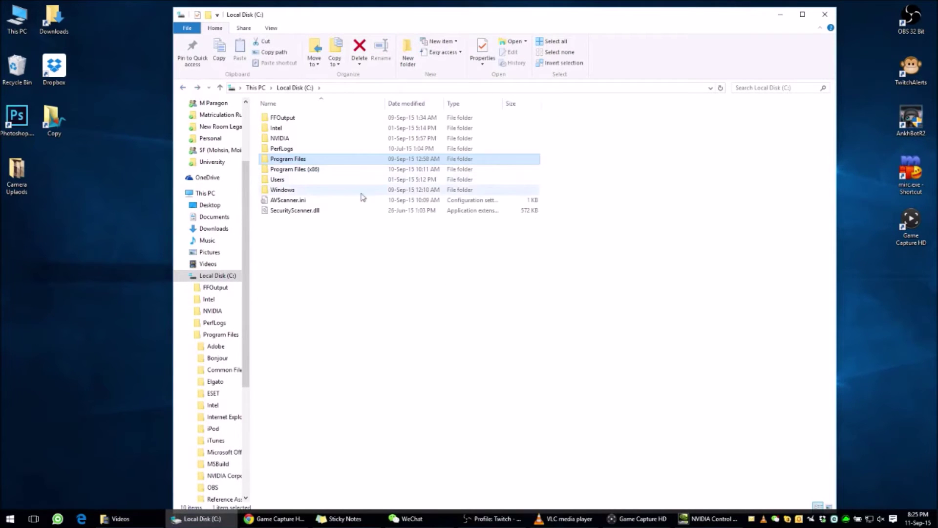
{"action": "double_click", "coordinate": [296, 170]}
{"action": "left_click", "coordinate": [190, 89]}
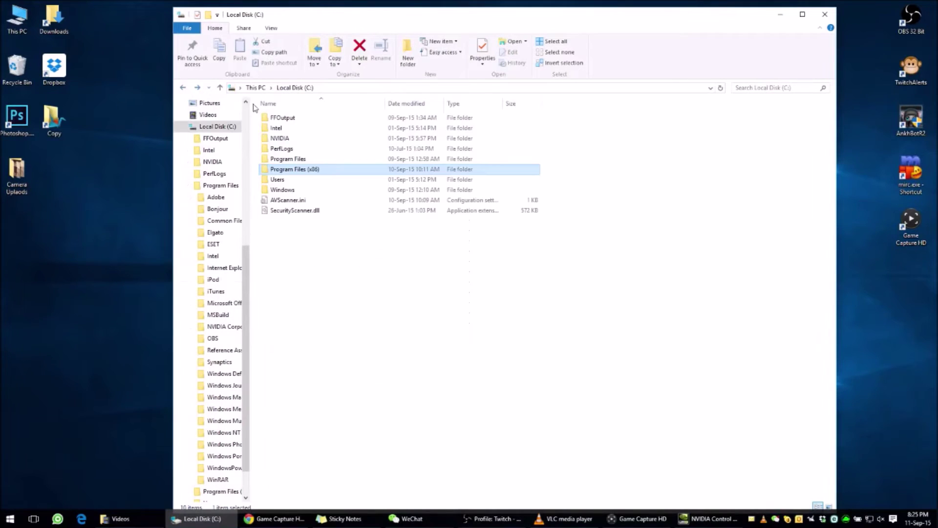
{"action": "double_click", "coordinate": [313, 171]}
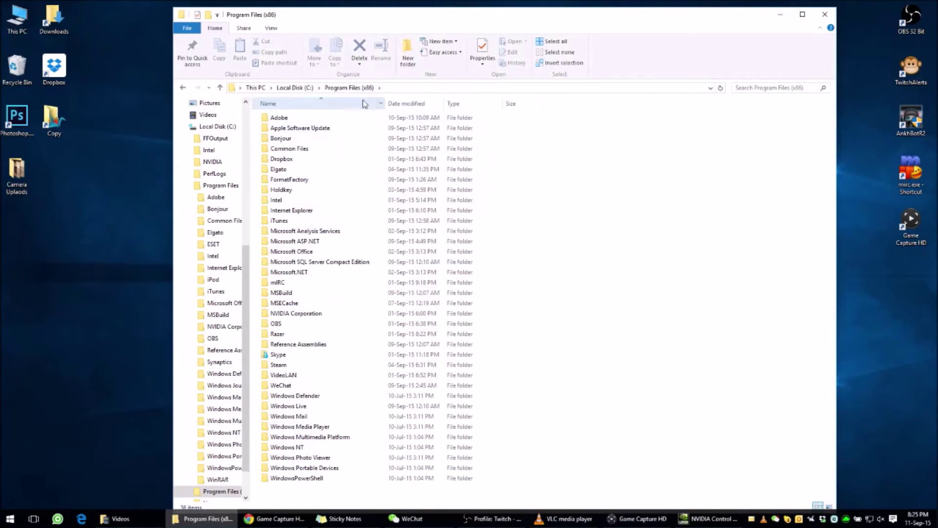
{"action": "double_click", "coordinate": [281, 327]}
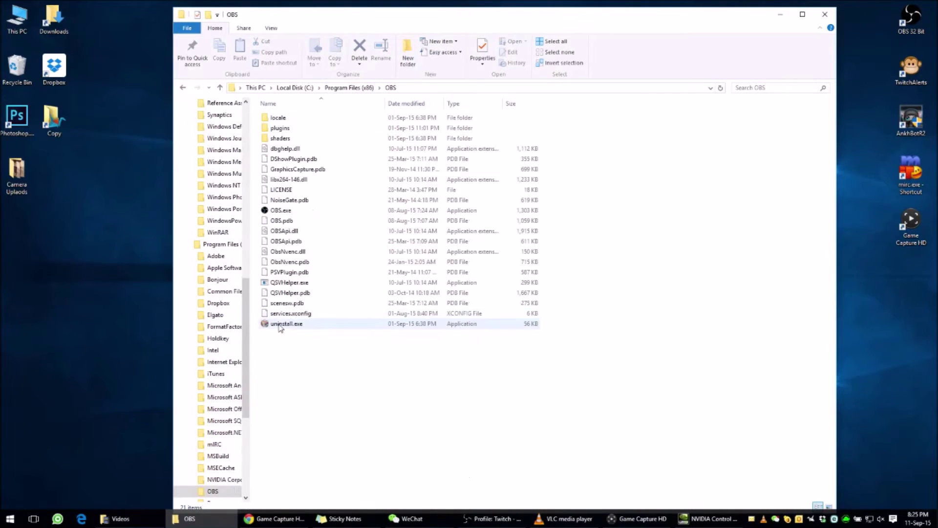
Step: Examine the file details and available actions for OBS.exe, and close the folder window
{"action": "left_click", "coordinate": [287, 215]}
{"action": "mouse_move", "coordinate": [291, 214]}
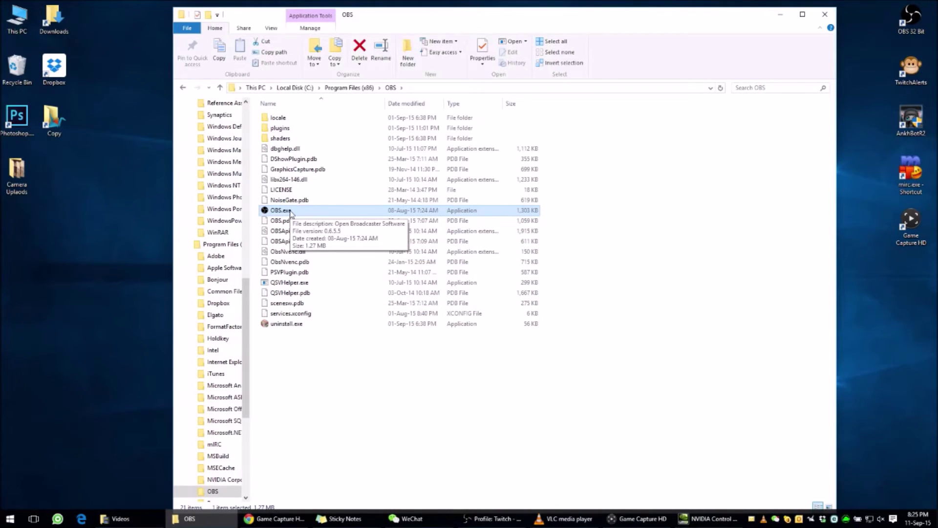
{"action": "right_click", "coordinate": [290, 212]}
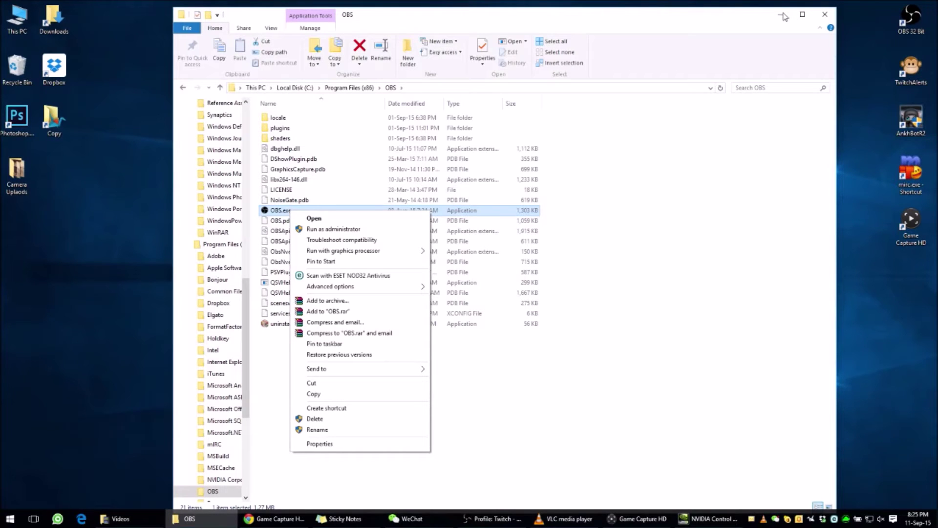
{"action": "left_click", "coordinate": [825, 14]}
{"action": "left_click", "coordinate": [825, 14]}
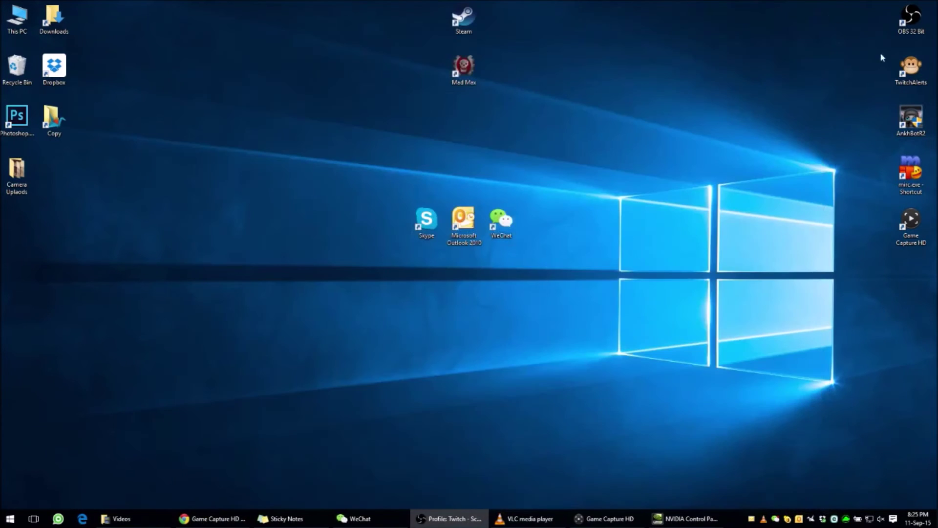
Step: Bring the OBS window up on the desktop and reposition it
{"action": "left_click", "coordinate": [911, 30]}
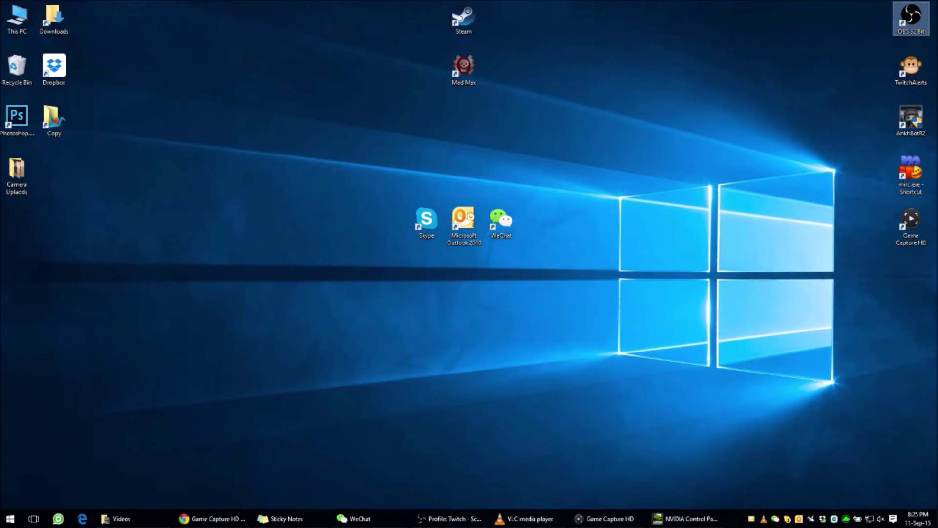
{"action": "left_click", "coordinate": [450, 519]}
{"action": "left_click_drag", "start_coordinate": [653, 43], "coordinate": [585, 84]}
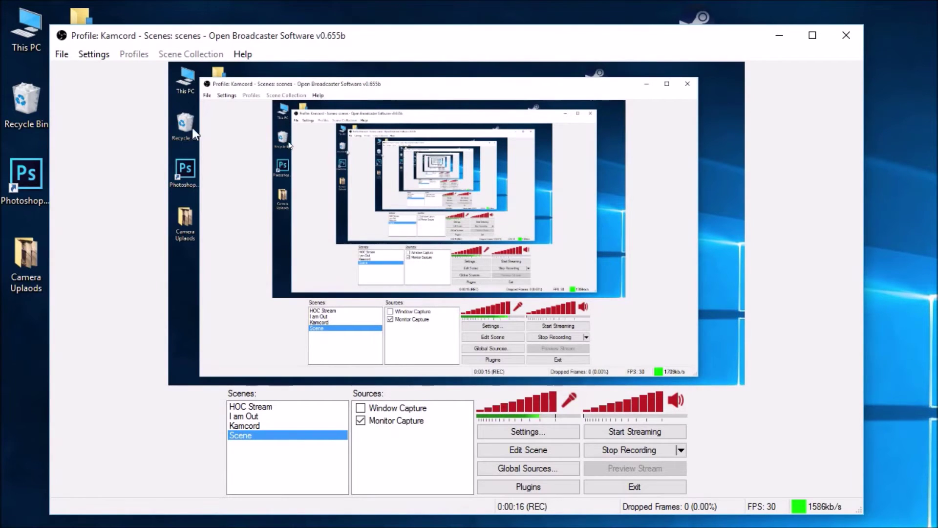
Step: Open the OBS Settings dialog and reposition it so that all its options are visible
{"action": "left_click", "coordinate": [104, 55]}
{"action": "left_click", "coordinate": [103, 55]}
{"action": "left_click", "coordinate": [89, 55]}
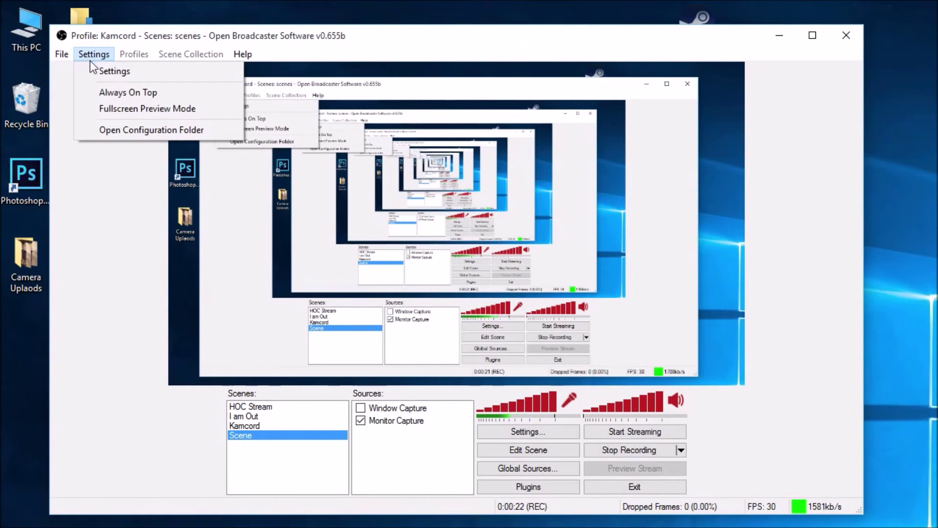
{"action": "left_click", "coordinate": [94, 71]}
{"action": "left_click_drag", "start_coordinate": [582, 147], "coordinate": [357, 30]}
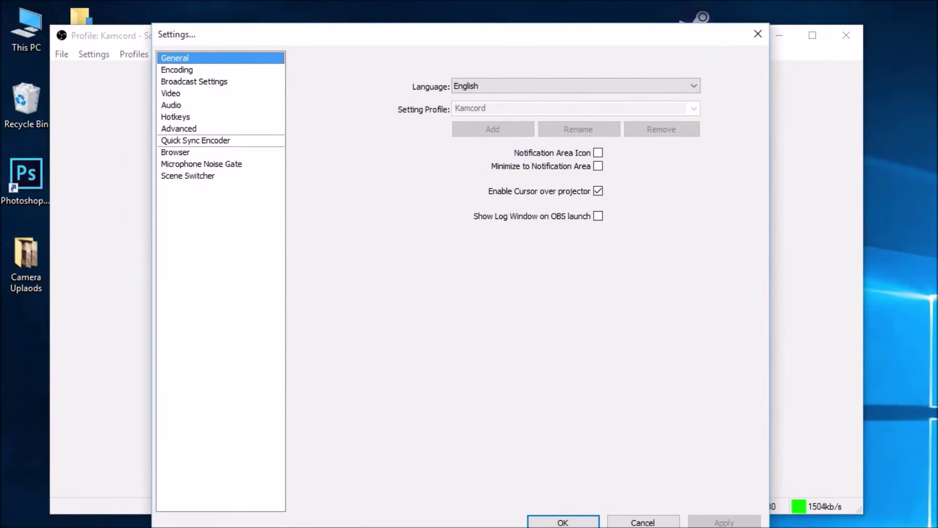
{"action": "left_click_drag", "start_coordinate": [512, 33], "coordinate": [521, 16]}
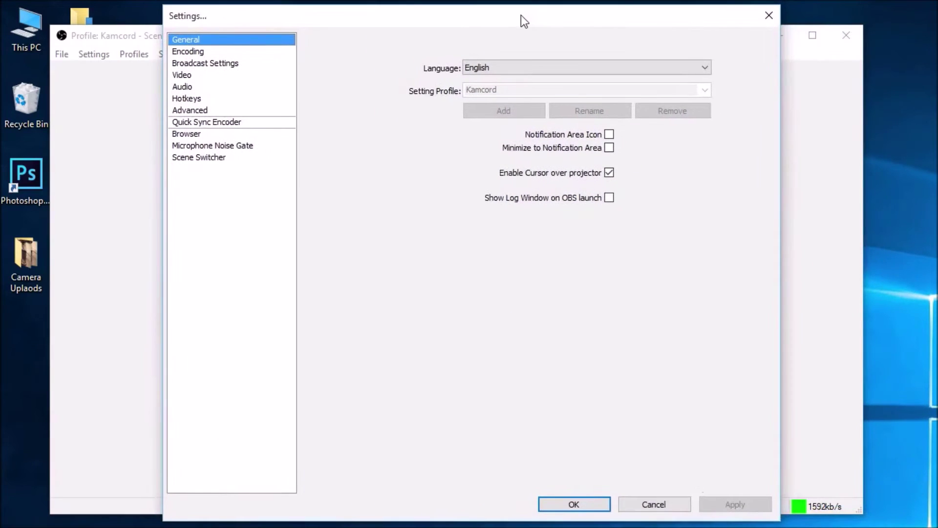
Step: In the Encoding settings, try a max bitrate of 1000 kb/s and return it to 1500 kb/s
{"action": "left_click", "coordinate": [237, 52]}
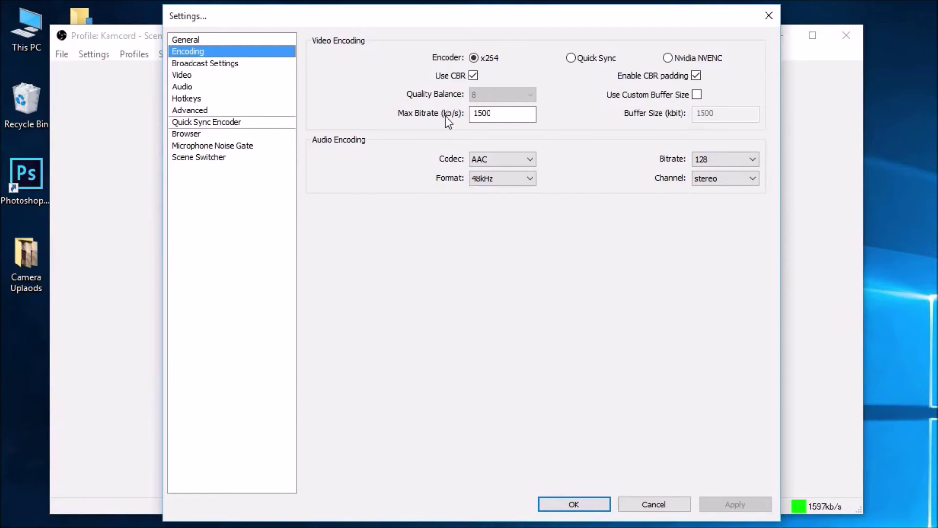
{"action": "left_click_drag", "start_coordinate": [493, 118], "coordinate": [476, 119]}
{"action": "type", "text": "1000"}
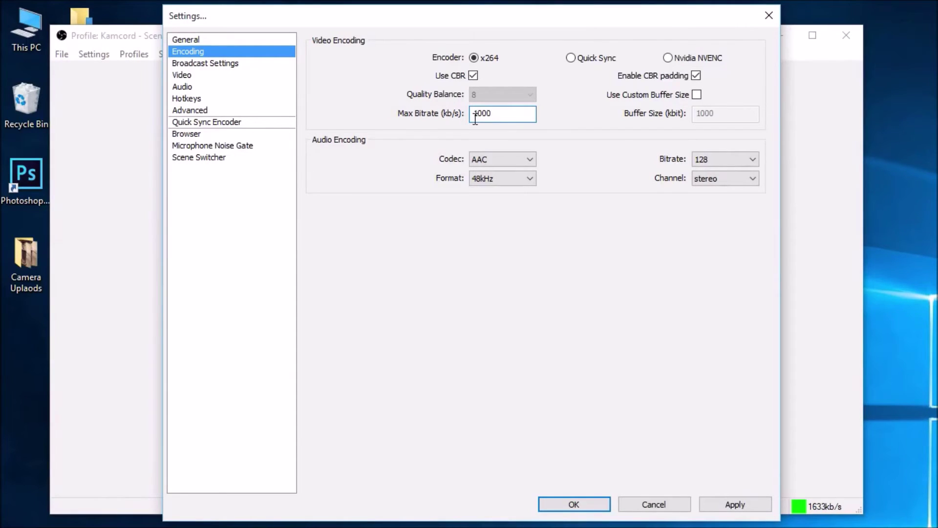
{"action": "key", "text": "BackSpace"}
{"action": "key", "text": "BackSpace"}
{"action": "key", "text": "BackSpace"}
{"action": "type", "text": "500"}
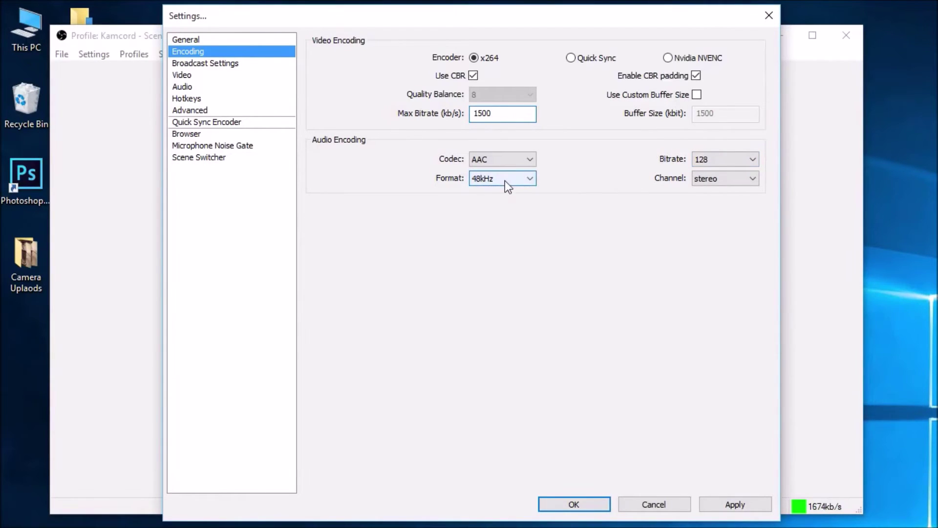
Step: Discard the encoding changes and review the mode, streaming service, FMS URL and stream key fields in Broadcast Settings
{"action": "left_click", "coordinate": [212, 67]}
{"action": "left_click", "coordinate": [723, 438]}
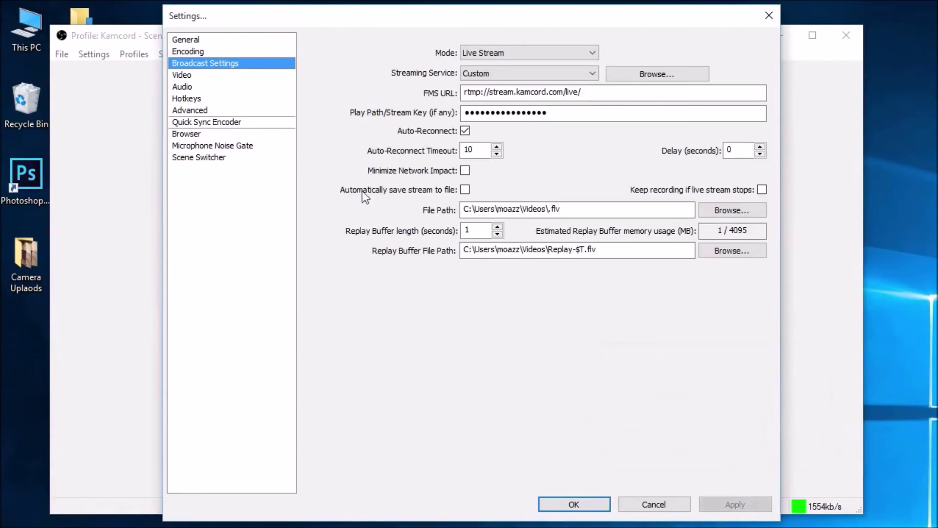
{"action": "left_click", "coordinate": [557, 51]}
{"action": "left_click", "coordinate": [558, 51]}
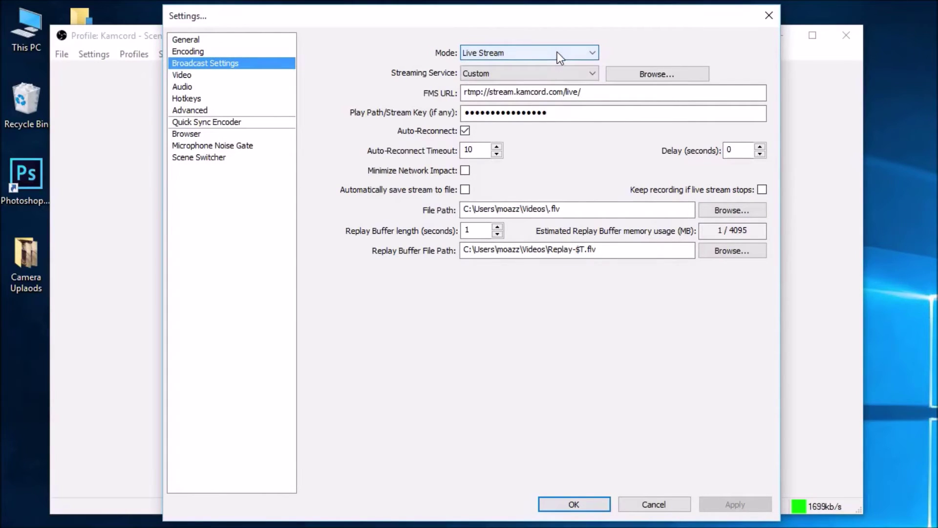
{"action": "left_click", "coordinate": [546, 74]}
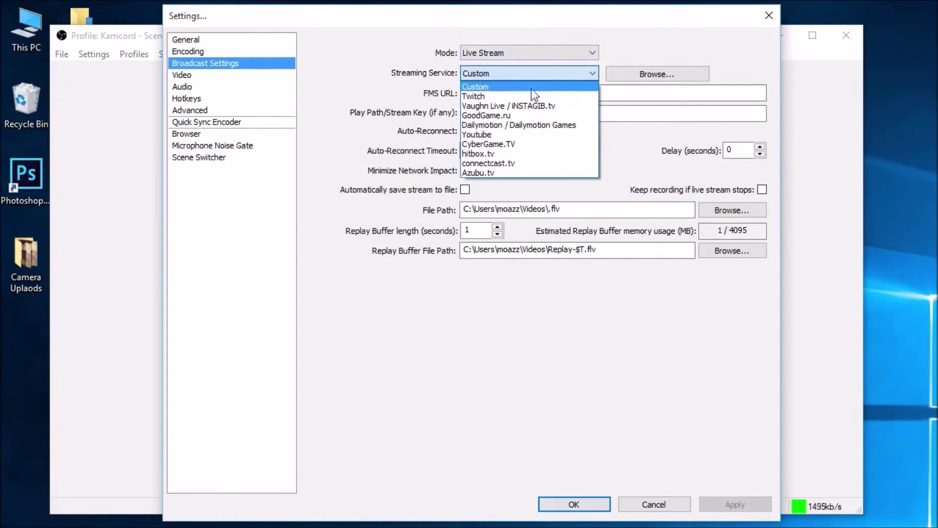
{"action": "left_click", "coordinate": [373, 67]}
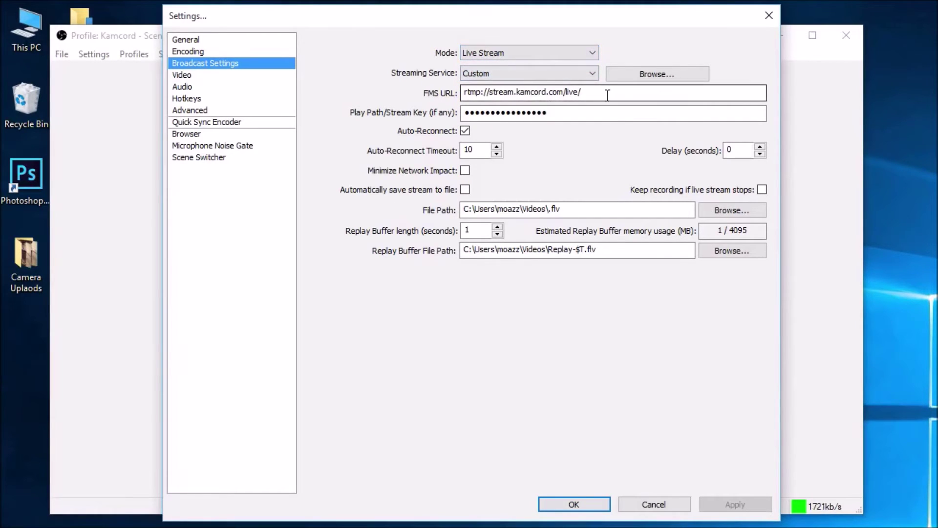
{"action": "left_click_drag", "start_coordinate": [608, 92], "coordinate": [454, 103]}
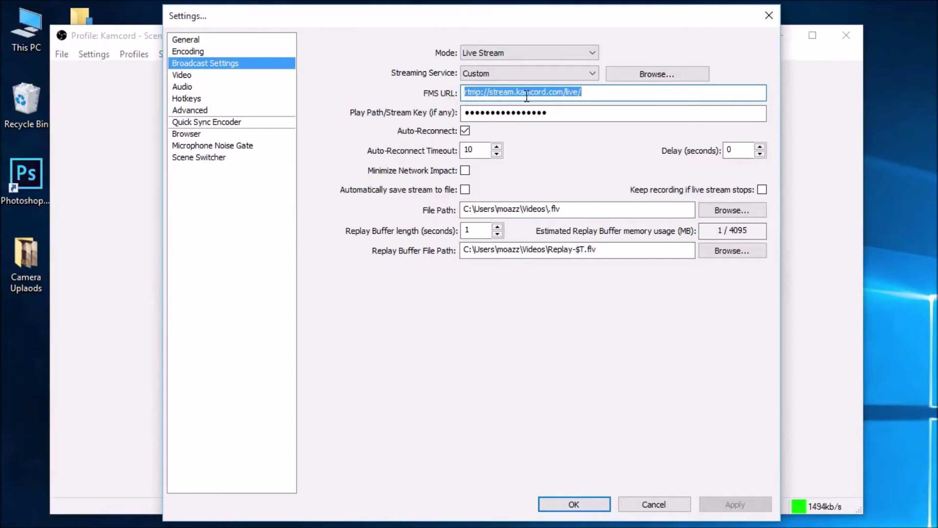
{"action": "left_click", "coordinate": [589, 93]}
{"action": "left_click_drag", "start_coordinate": [587, 92], "coordinate": [431, 98]}
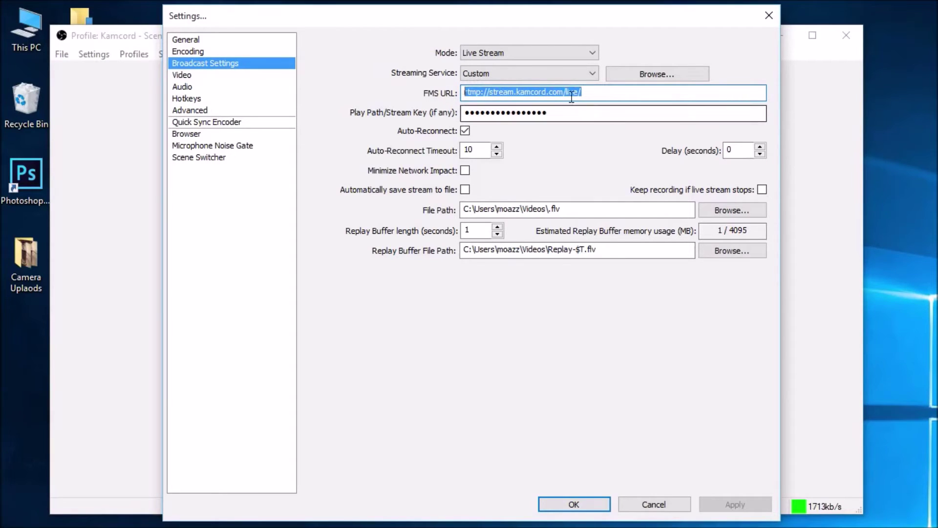
{"action": "left_click", "coordinate": [548, 113]}
{"action": "double_click", "coordinate": [549, 114]}
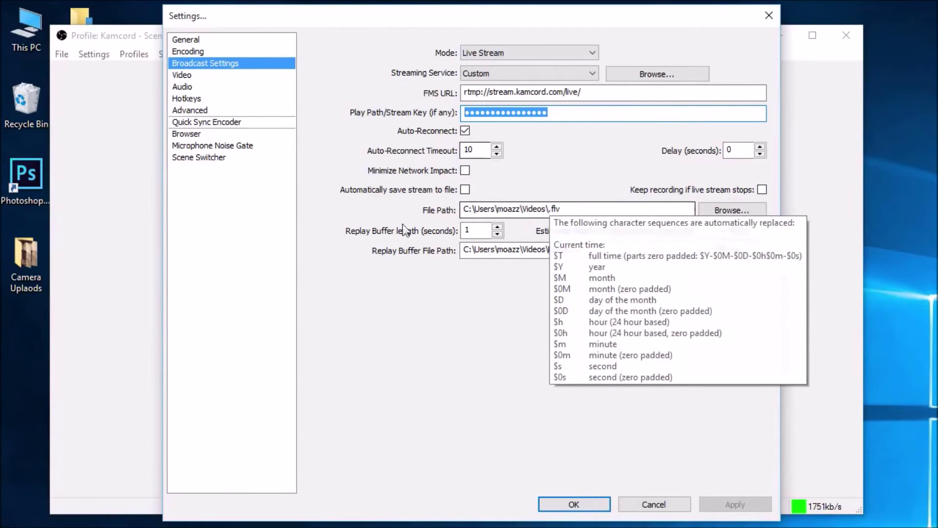
Step: In the Video settings, choose NVIDIA GeForce GTX 970M as the video adapter
{"action": "left_click", "coordinate": [212, 79]}
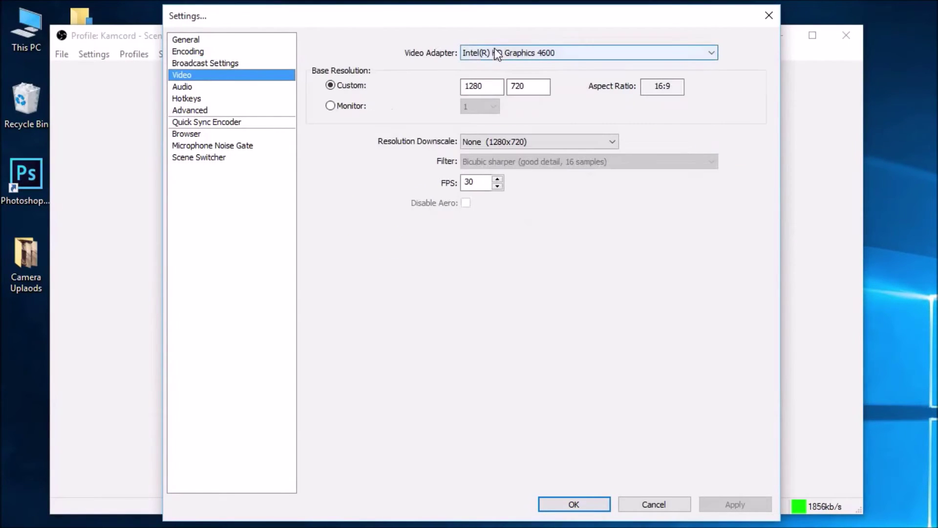
{"action": "left_click", "coordinate": [524, 57]}
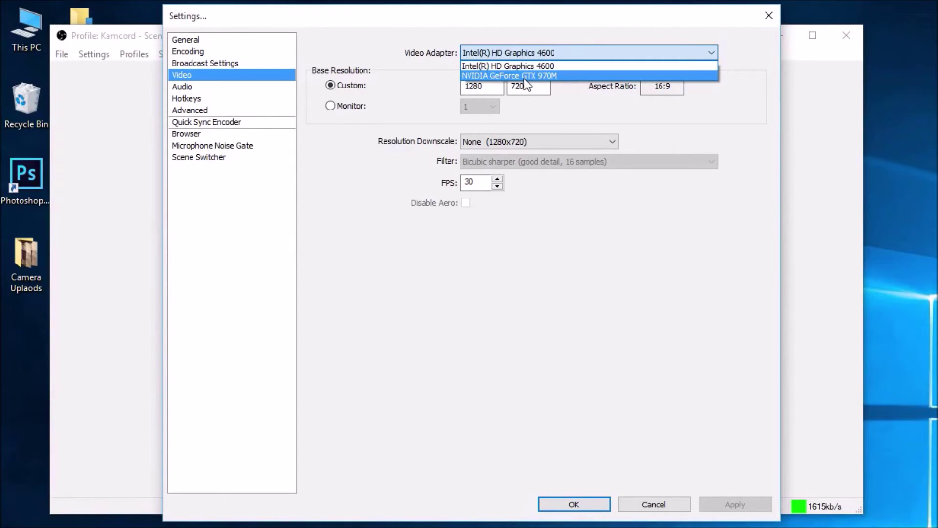
{"action": "left_click", "coordinate": [524, 78]}
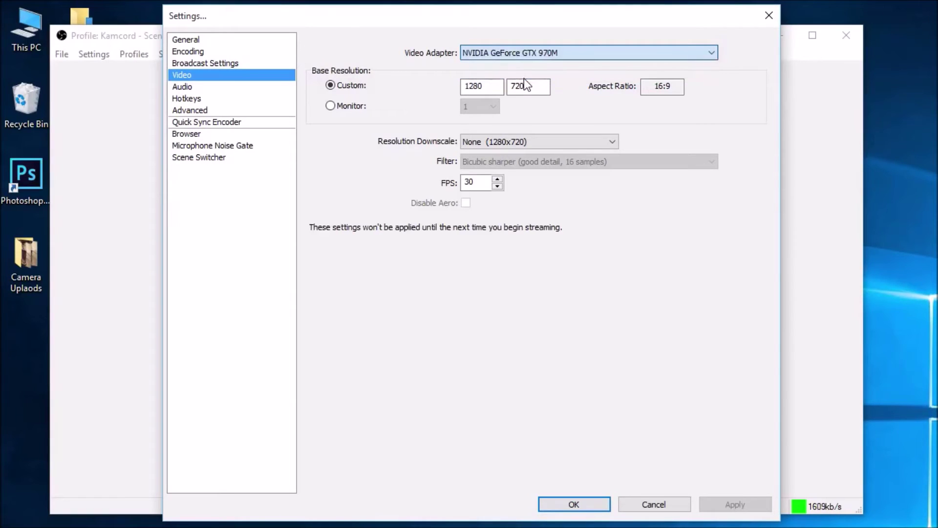
{"action": "left_click", "coordinate": [537, 55]}
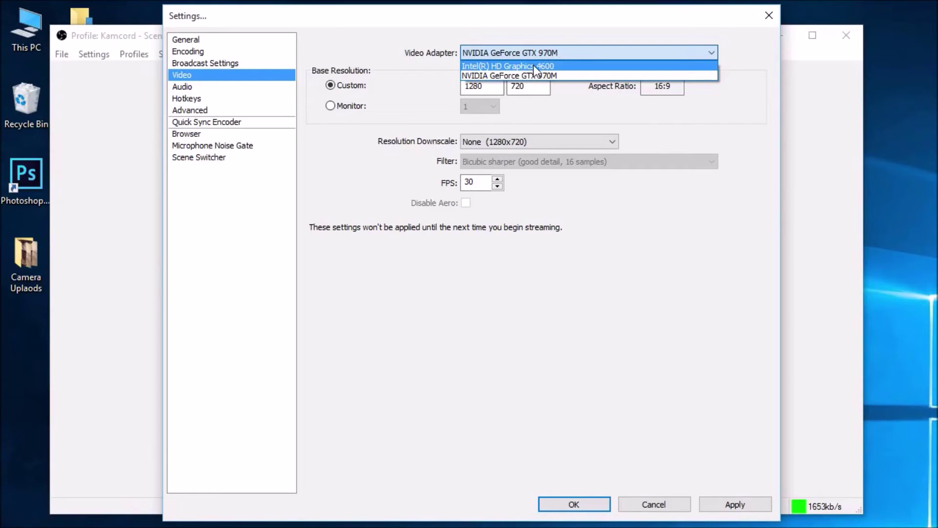
{"action": "left_click", "coordinate": [550, 51]}
{"action": "left_click", "coordinate": [550, 51]}
{"action": "left_click", "coordinate": [550, 76]}
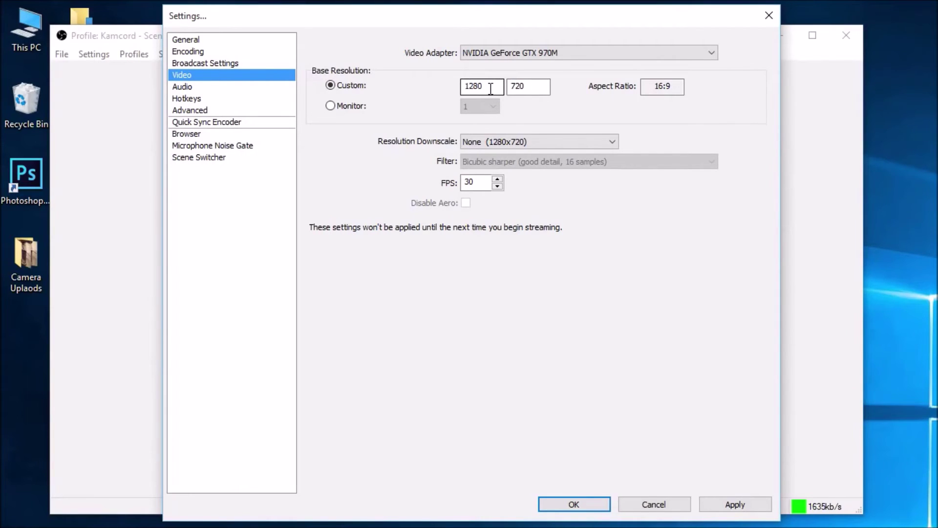
Step: Examine the width and height of the custom base resolution in the Video settings
{"action": "left_click_drag", "start_coordinate": [490, 88], "coordinate": [456, 88]}
{"action": "left_click_drag", "start_coordinate": [535, 19], "coordinate": [515, 37]}
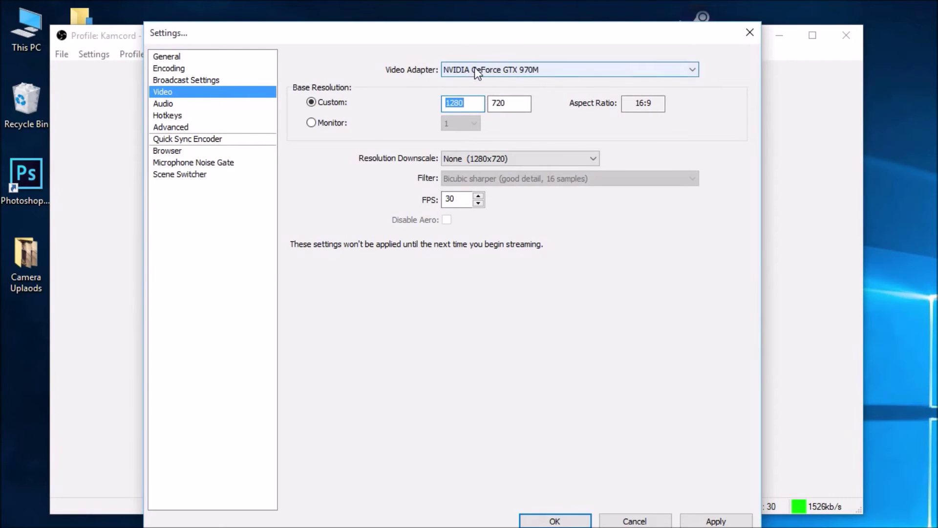
{"action": "left_click", "coordinate": [465, 103]}
{"action": "double_click", "coordinate": [465, 103]}
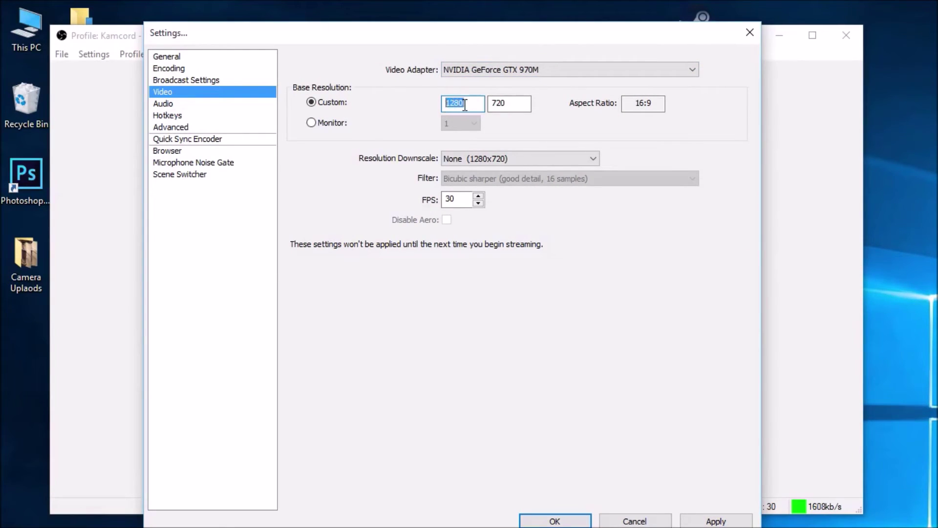
{"action": "left_click_drag", "start_coordinate": [480, 36], "coordinate": [455, 27]}
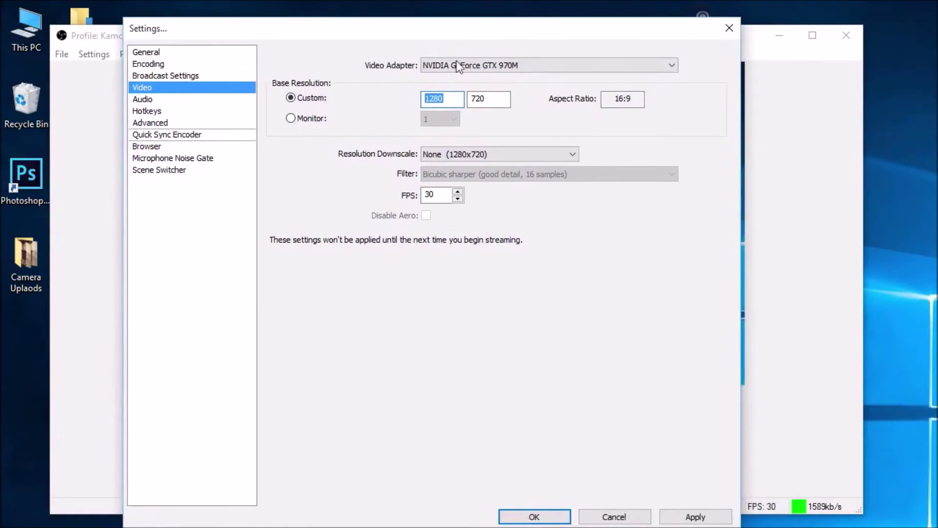
{"action": "left_click", "coordinate": [494, 99]}
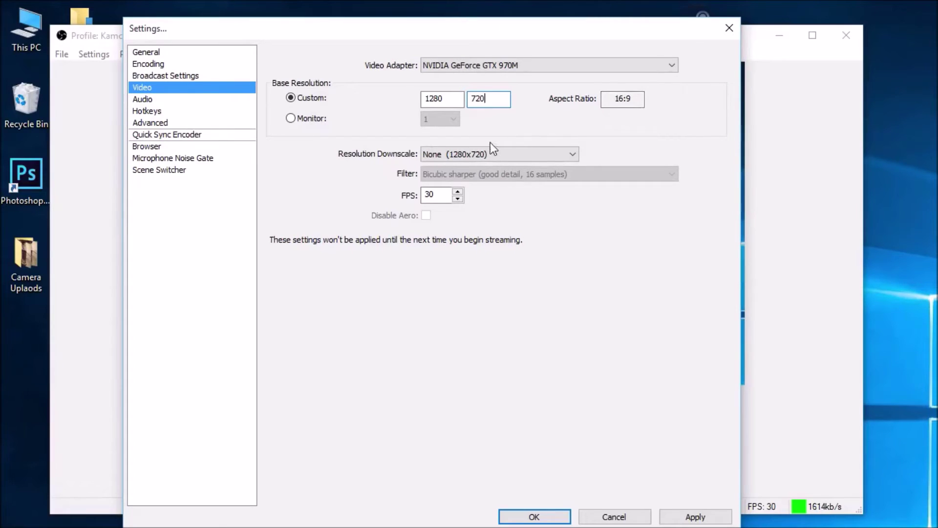
Step: Try a resolution downscale of 1.25 (1024x576), return it to None (1280x720) and check the FPS setting
{"action": "left_click", "coordinate": [490, 154]}
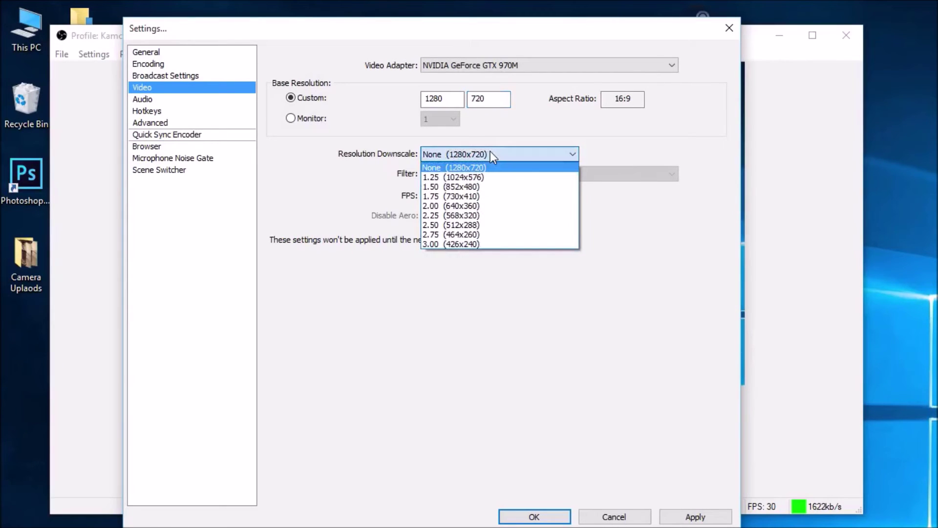
{"action": "left_click", "coordinate": [489, 179]}
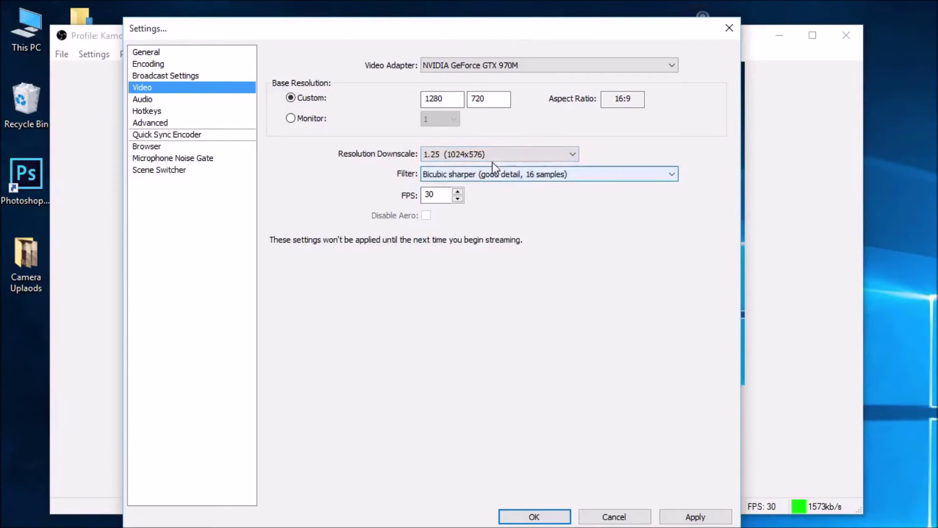
{"action": "left_click", "coordinate": [495, 154]}
{"action": "left_click", "coordinate": [492, 167]}
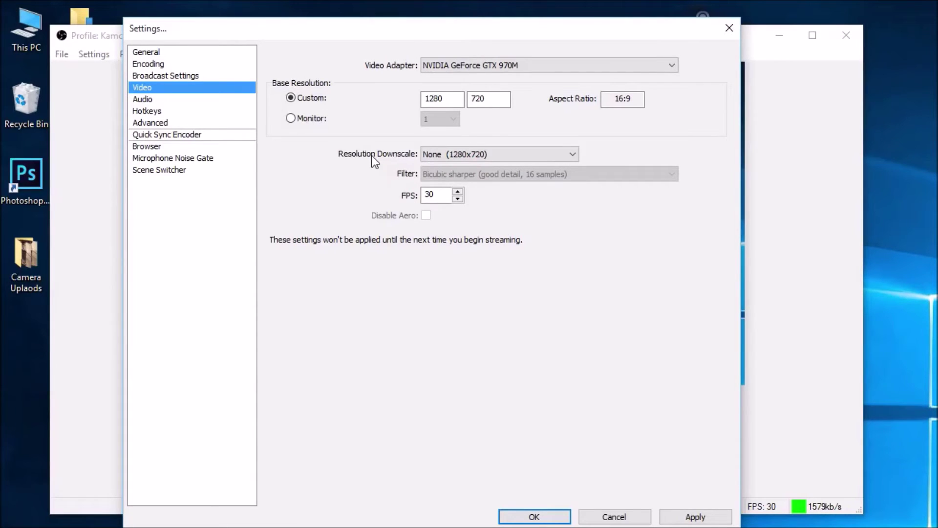
{"action": "left_click", "coordinate": [432, 199]}
Step: Discard the video changes and review the available desktop audio and microphone devices in the Audio settings
{"action": "left_click", "coordinate": [207, 101]}
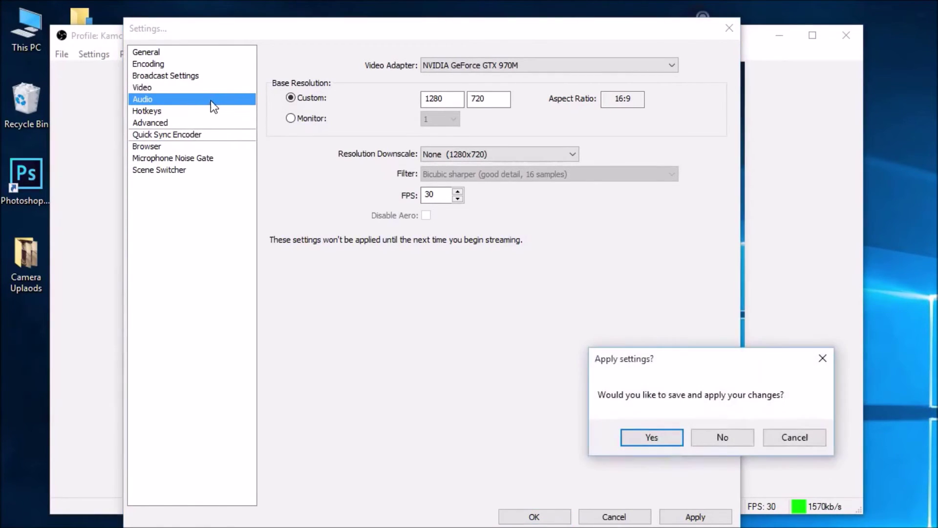
{"action": "left_click", "coordinate": [739, 441]}
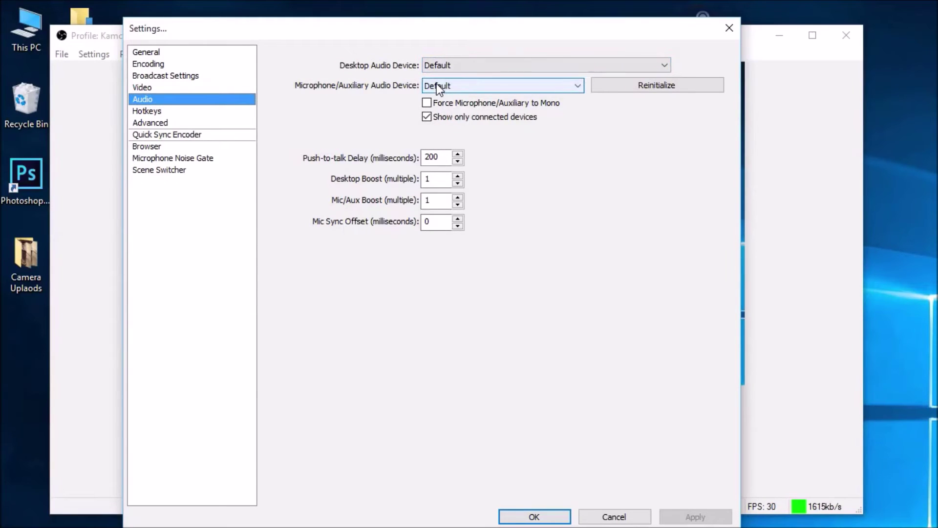
{"action": "left_click", "coordinate": [508, 69]}
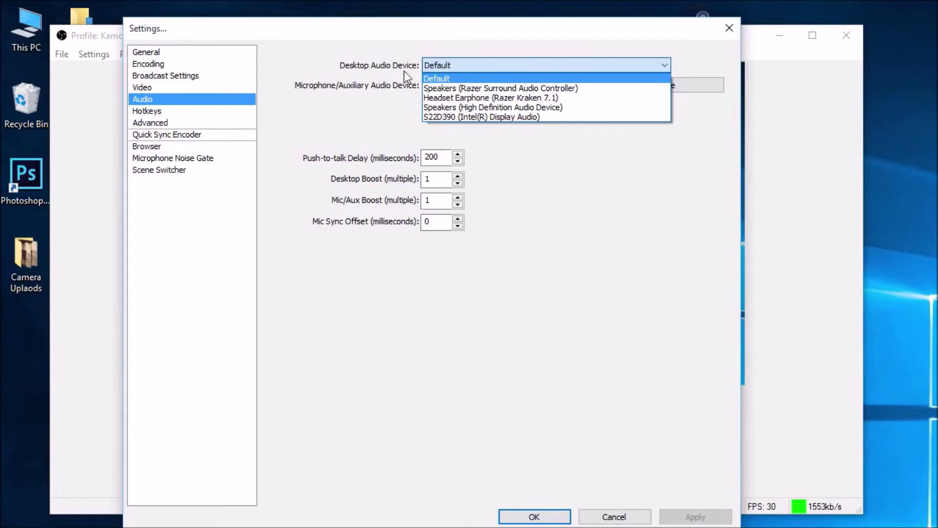
{"action": "left_click", "coordinate": [374, 64]}
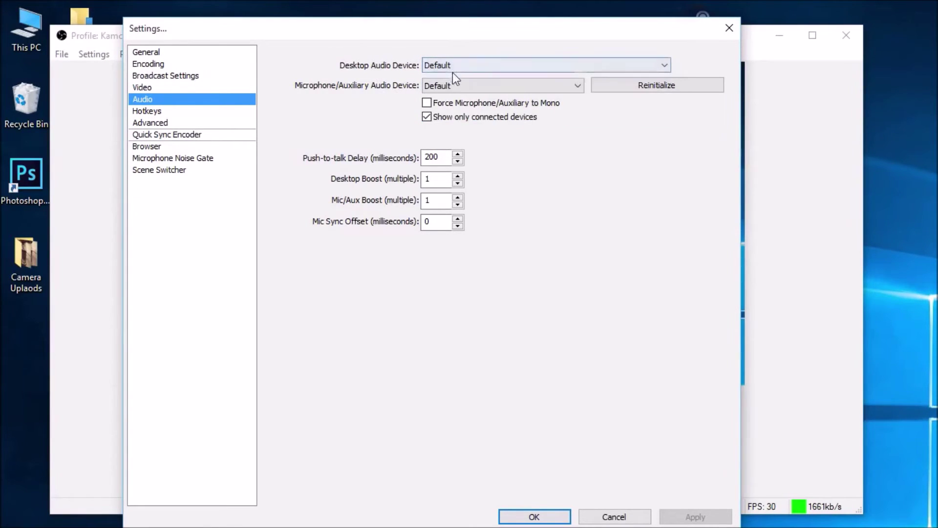
{"action": "left_click", "coordinate": [451, 87]}
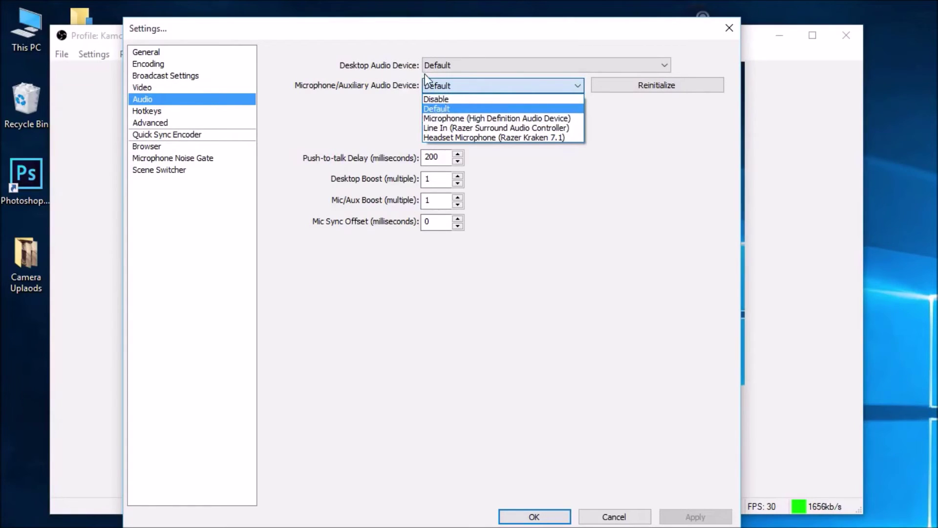
{"action": "left_click", "coordinate": [372, 88]}
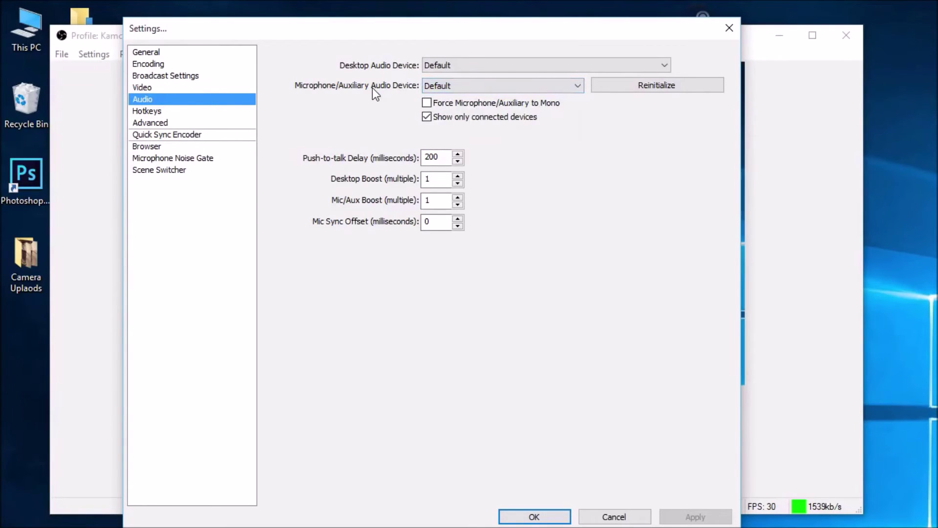
Step: Look over the Hotkeys settings and open the Advanced settings to examine the video encoding options
{"action": "left_click", "coordinate": [174, 112]}
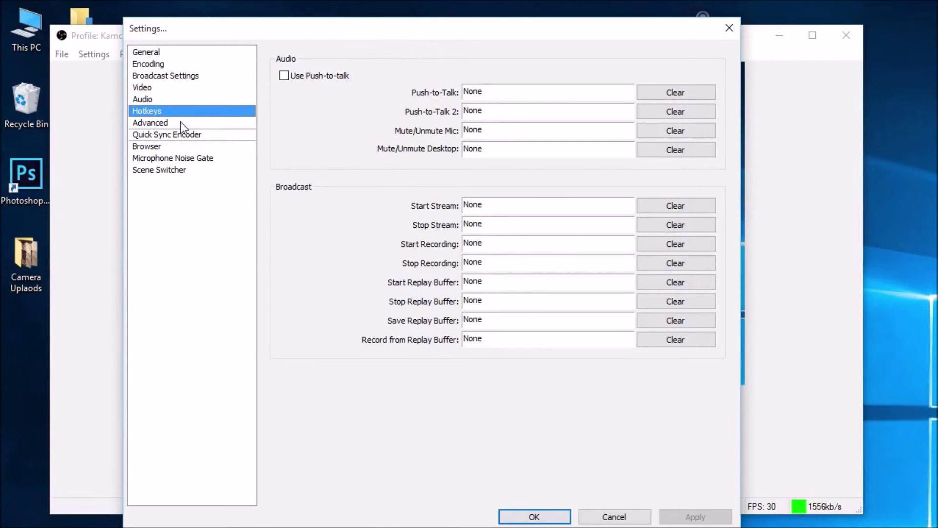
{"action": "left_click", "coordinate": [181, 122]}
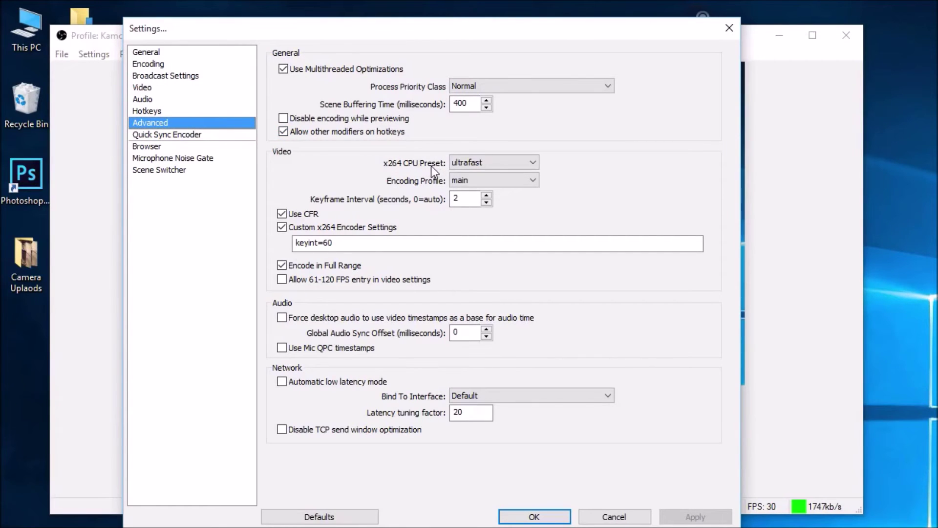
Step: Check the keyframe interval and the custom x264 encoder settings, switching the custom settings off and back on
{"action": "mouse_move", "coordinate": [468, 162]}
{"action": "double_click", "coordinate": [457, 198]}
{"action": "left_click", "coordinate": [282, 227]}
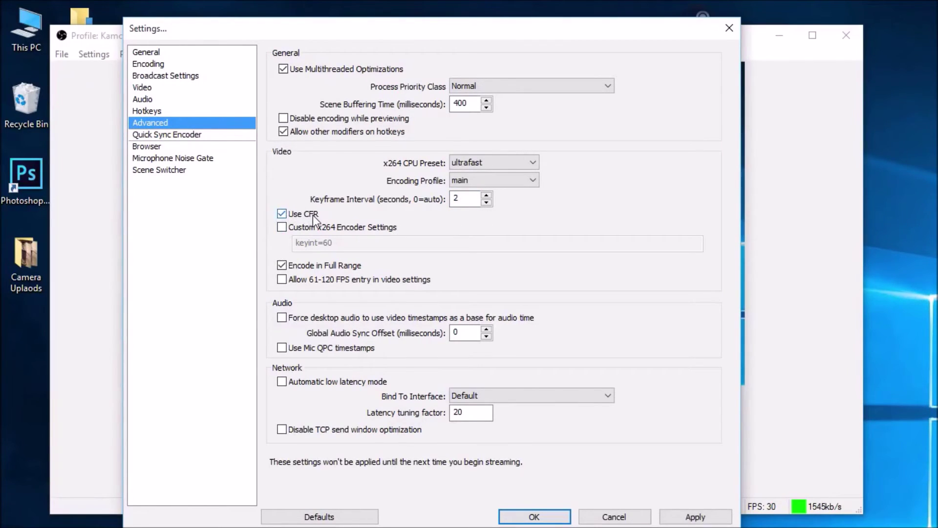
{"action": "left_click", "coordinate": [282, 226]}
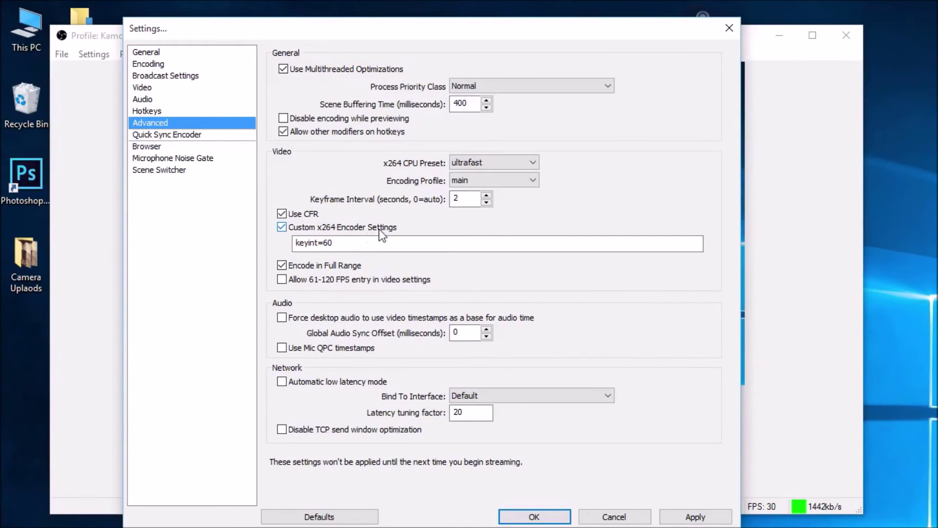
{"action": "left_click_drag", "start_coordinate": [344, 243], "coordinate": [294, 243]}
{"action": "left_click", "coordinate": [324, 244]}
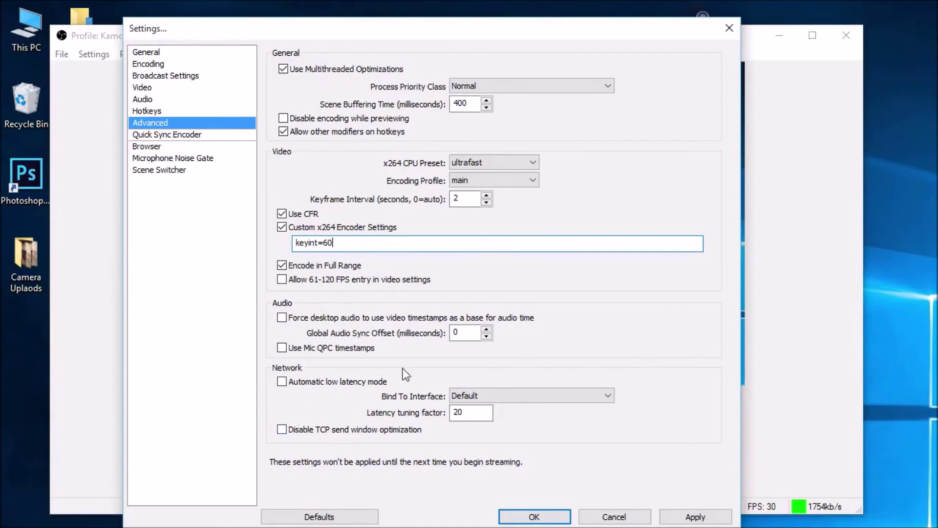
Step: Discard the advanced changes, look through the Quick Sync Encoder, Browser, Microphone Noise Gate and Scene Switcher settings, and close the settings
{"action": "left_click", "coordinate": [176, 134]}
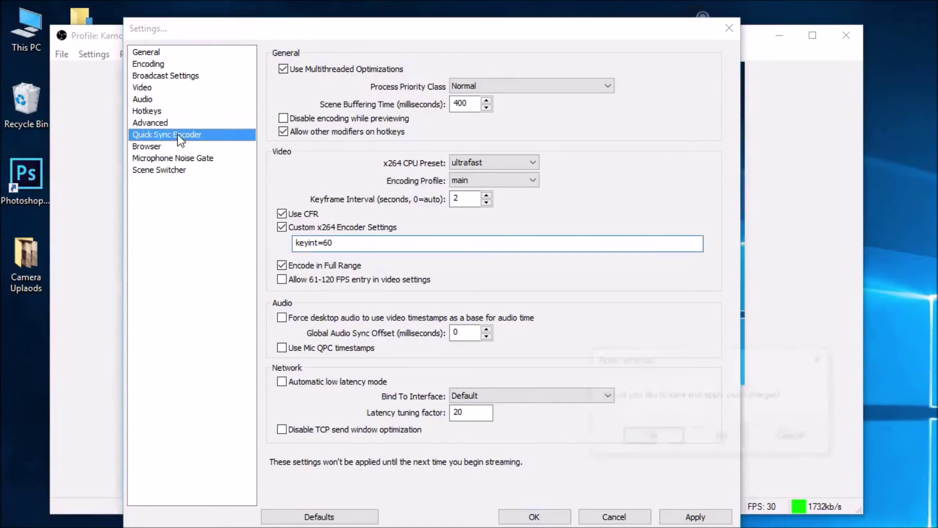
{"action": "left_click", "coordinate": [718, 436]}
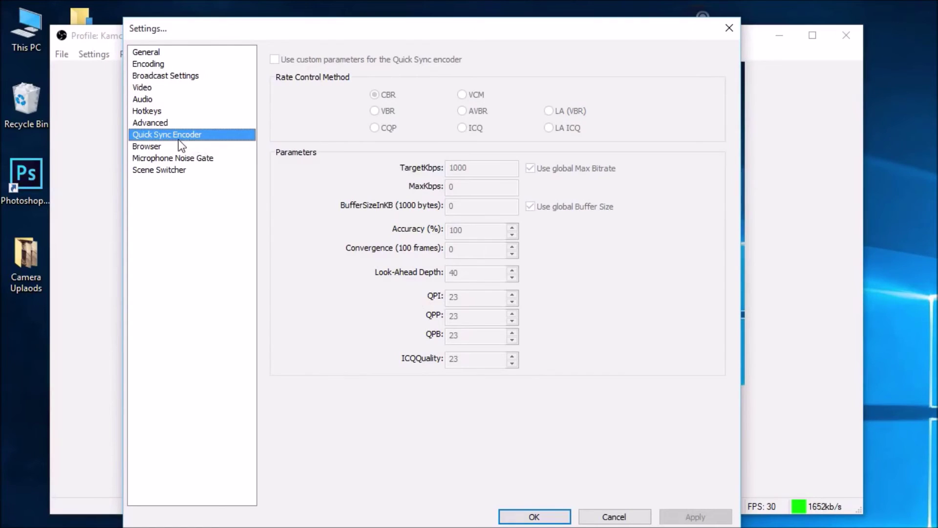
{"action": "left_click", "coordinate": [162, 147]}
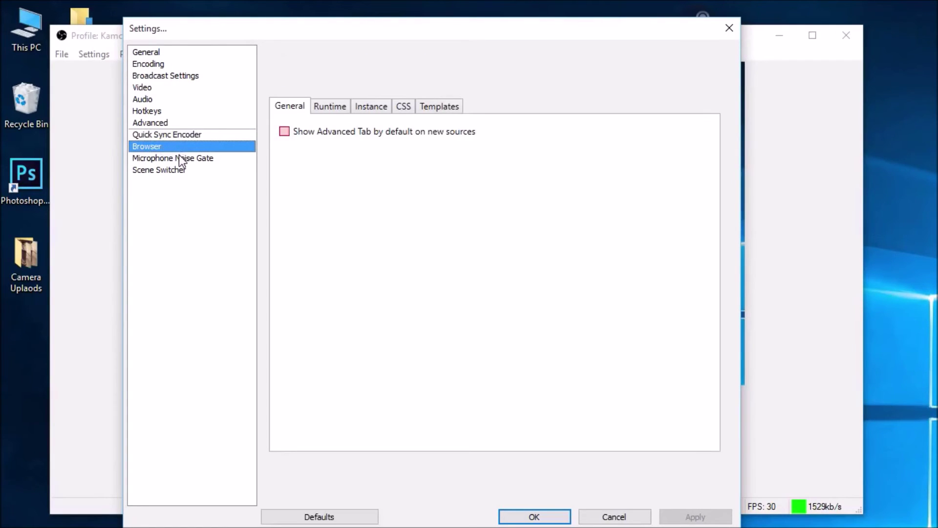
{"action": "left_click", "coordinate": [180, 157]}
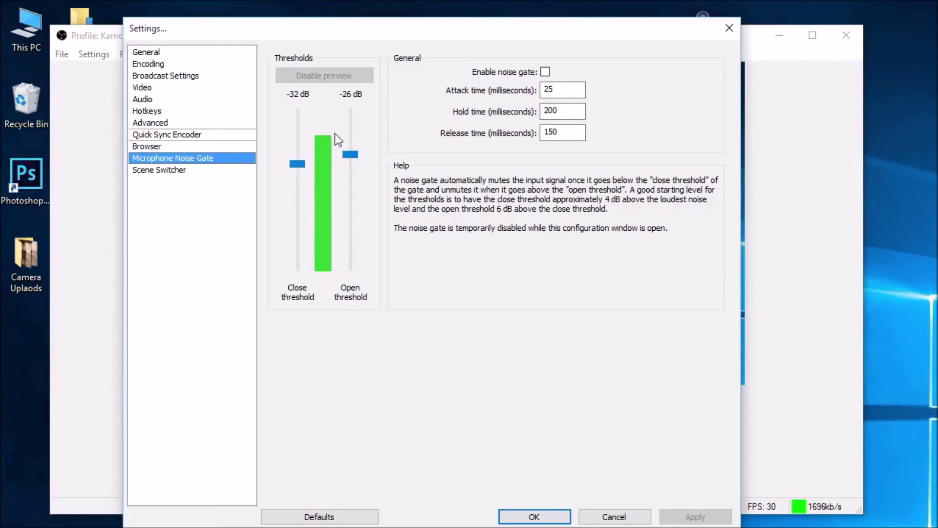
{"action": "left_click", "coordinate": [183, 171]}
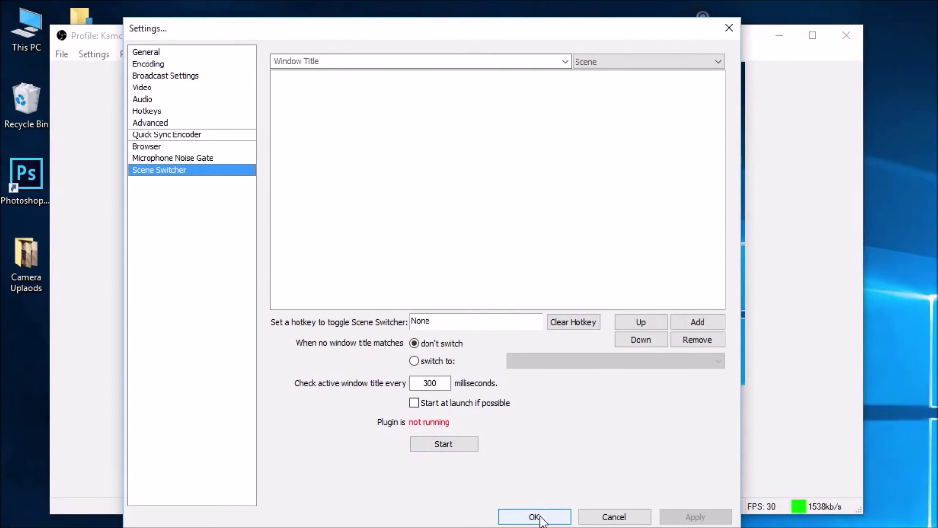
{"action": "left_click", "coordinate": [600, 521]}
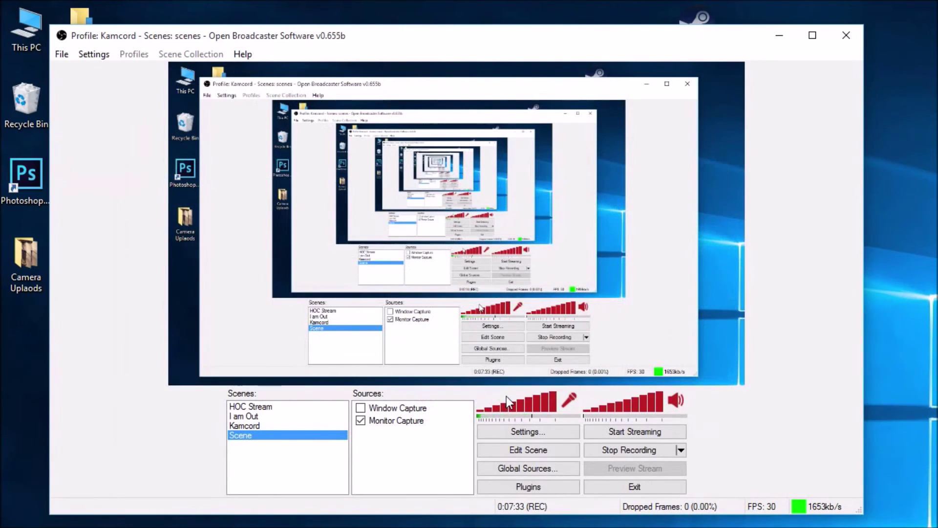
Step: Look at the options for adding a source and a scene, and point out the scene's existing capture sources
{"action": "right_click", "coordinate": [404, 433]}
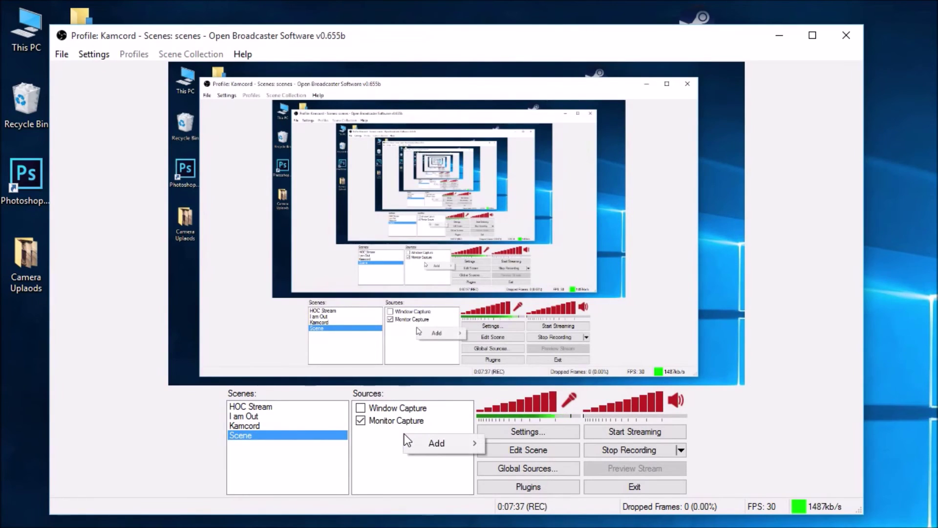
{"action": "left_click", "coordinate": [363, 444]}
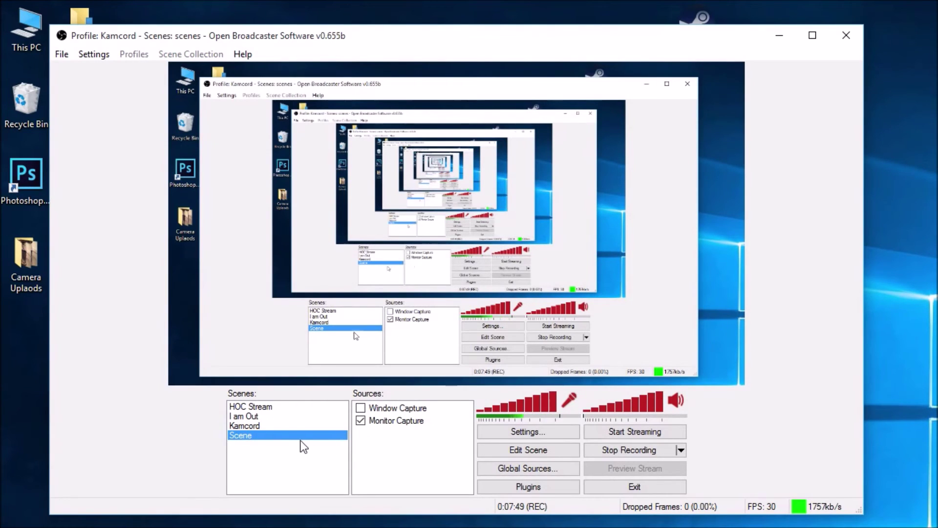
{"action": "right_click", "coordinate": [284, 445]}
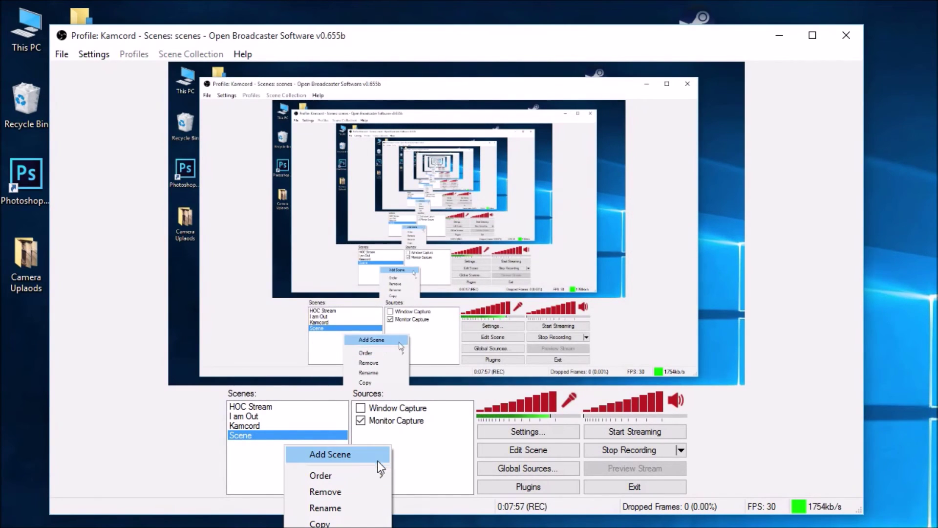
{"action": "left_click", "coordinate": [307, 438]}
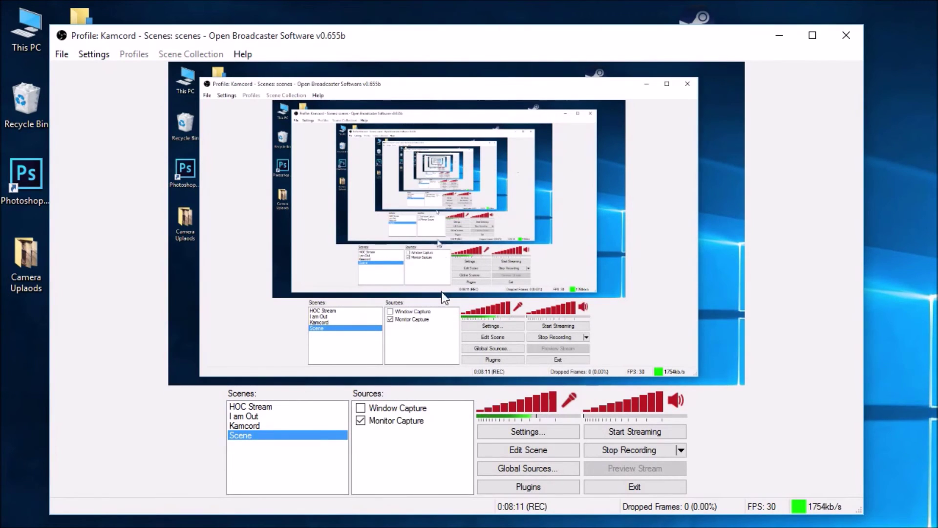
{"action": "left_click_drag", "start_coordinate": [397, 421], "coordinate": [401, 394]}
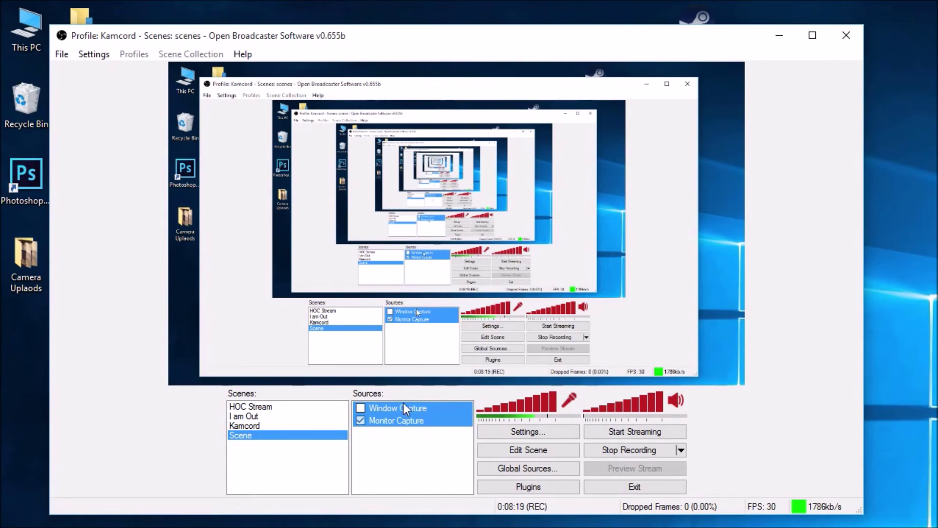
Step: Add a Video Capture Device source named Elgato Capture to the selected scene
{"action": "right_click", "coordinate": [393, 447]}
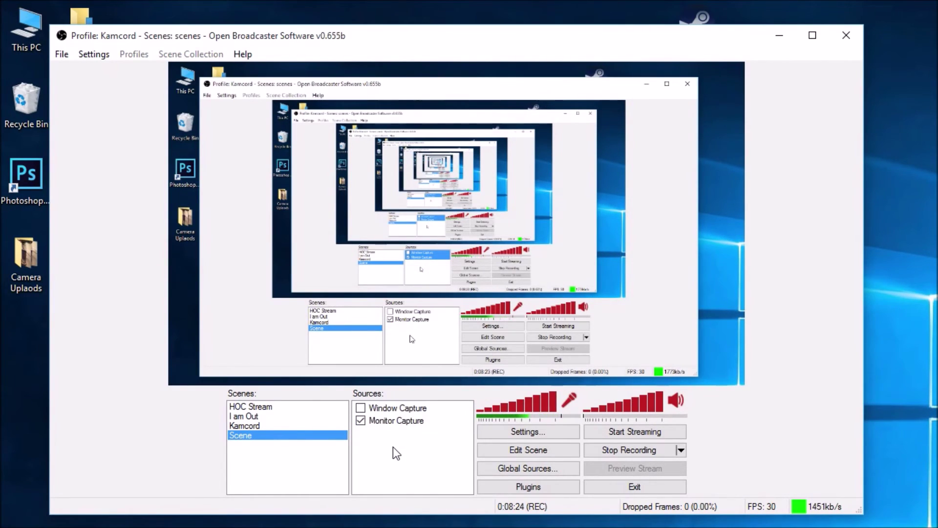
{"action": "mouse_move", "coordinate": [425, 457]}
{"action": "right_click", "coordinate": [364, 449]}
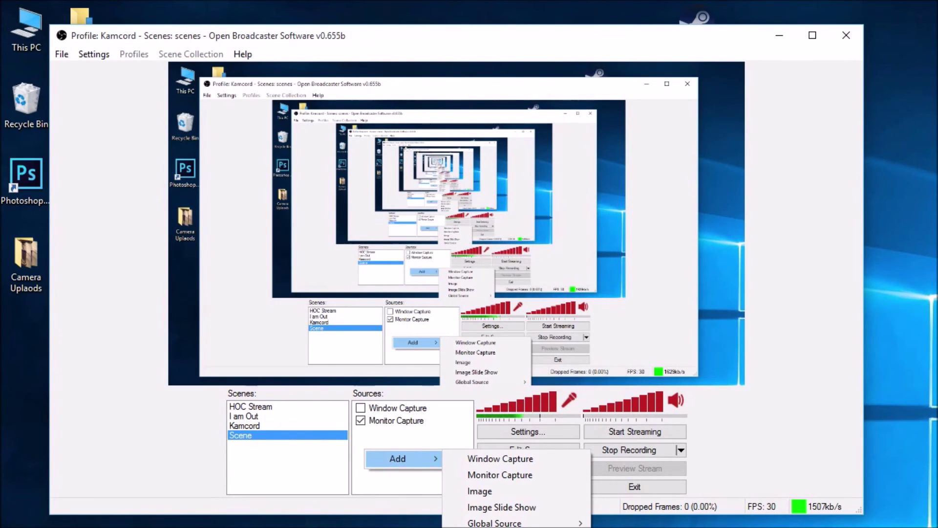
{"action": "left_click", "coordinate": [527, 527]}
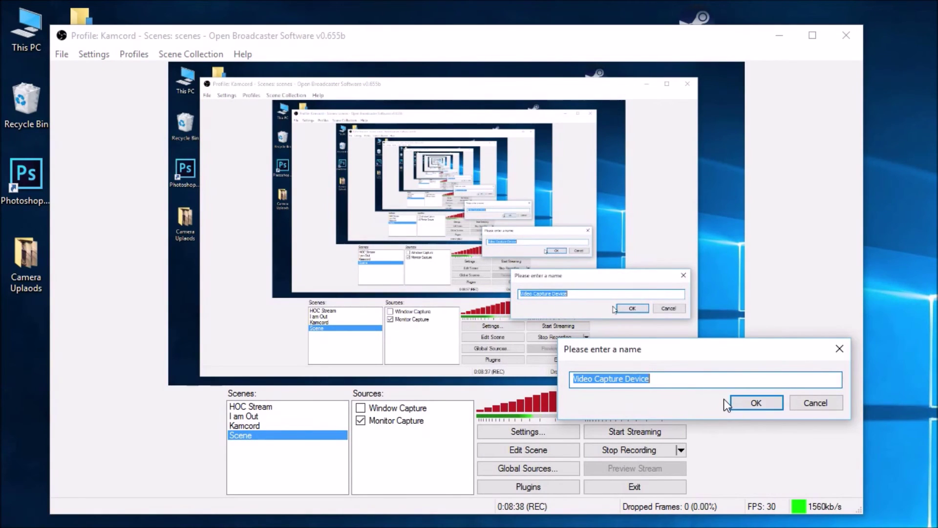
{"action": "type", "text": "Elgat"}
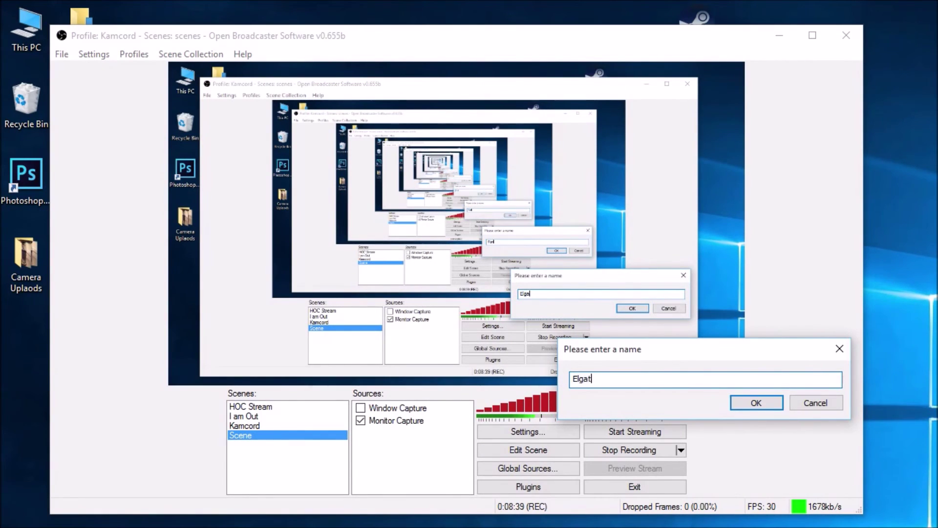
{"action": "type", "text": "o Capture"}
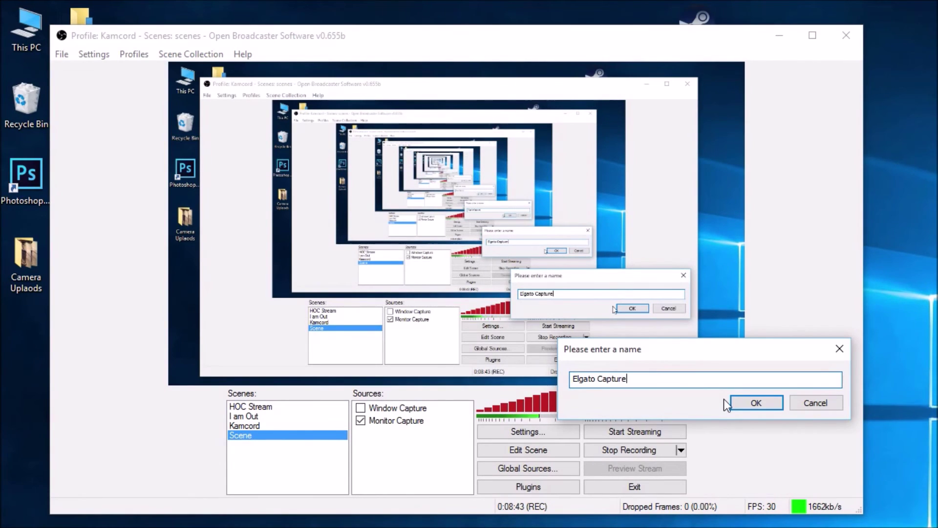
{"action": "left_click", "coordinate": [741, 400]}
Step: Use Elgato Game Capture HD as the source's capture device and open its configuration
{"action": "left_click_drag", "start_coordinate": [667, 178], "coordinate": [438, 111]}
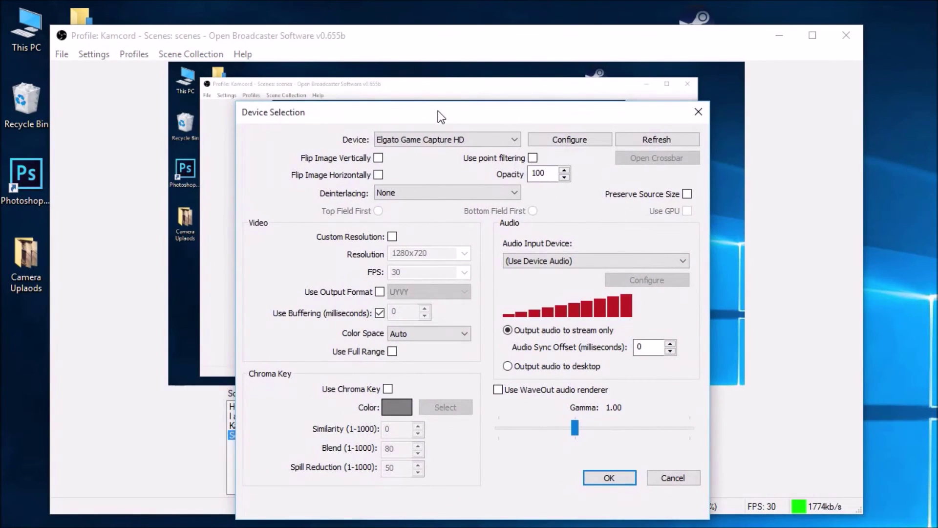
{"action": "left_click", "coordinate": [463, 141]}
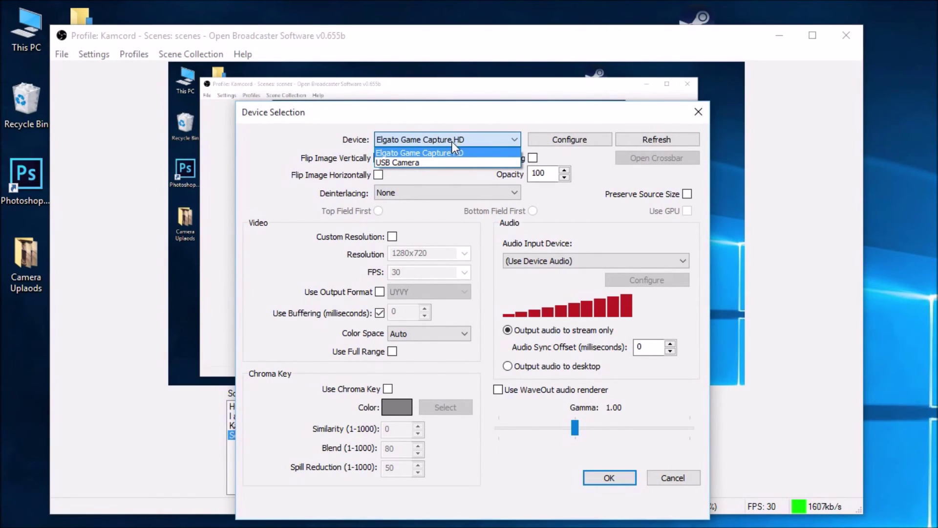
{"action": "left_click", "coordinate": [485, 137]}
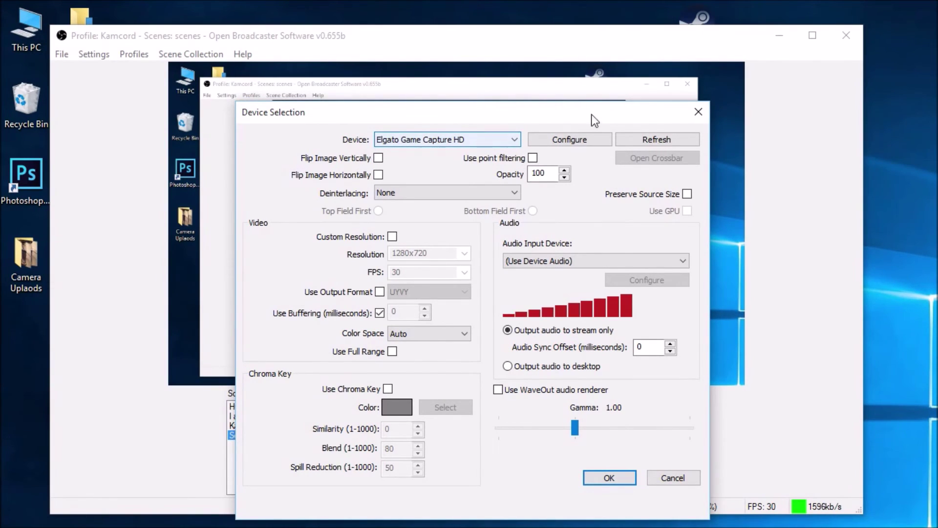
{"action": "left_click", "coordinate": [581, 141]}
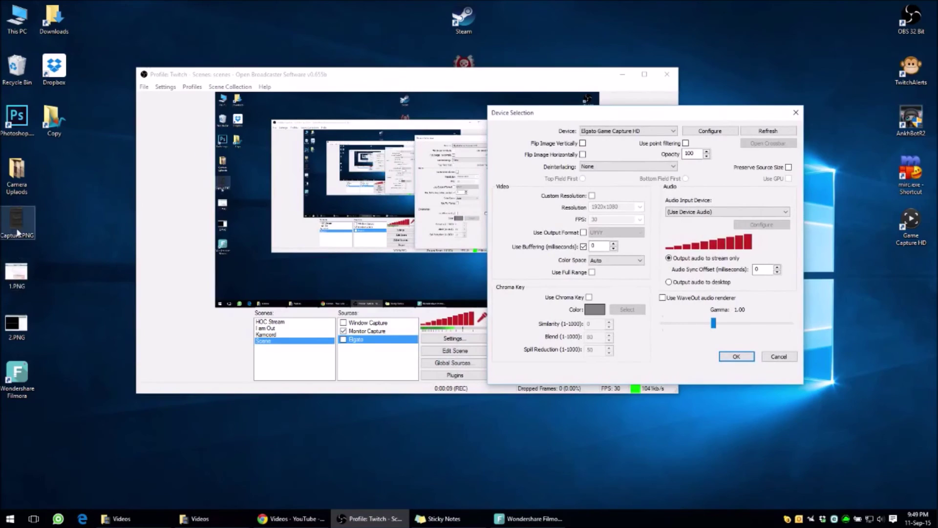
Step: Open the Capture.PNG screenshot, enlarge it to examine the Game Capture HD device, input and picture settings, and close it
{"action": "double_click", "coordinate": [18, 227]}
{"action": "left_click", "coordinate": [906, 7]}
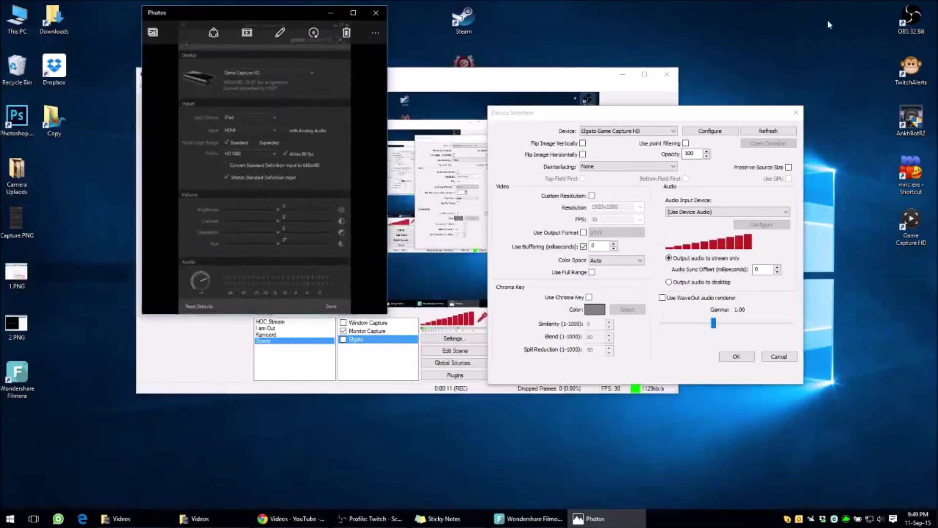
{"action": "left_click_drag", "start_coordinate": [278, 11], "coordinate": [323, 78]}
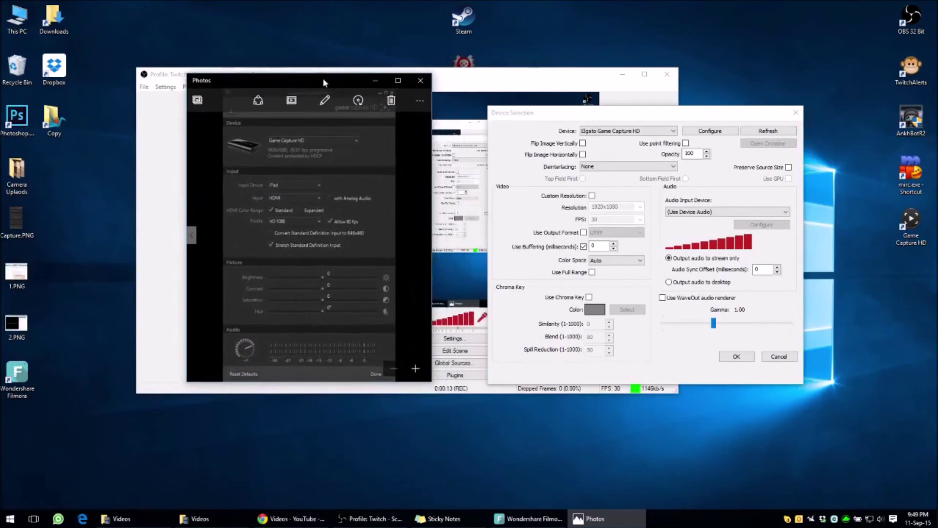
{"action": "left_click_drag", "start_coordinate": [432, 380], "coordinate": [586, 391]}
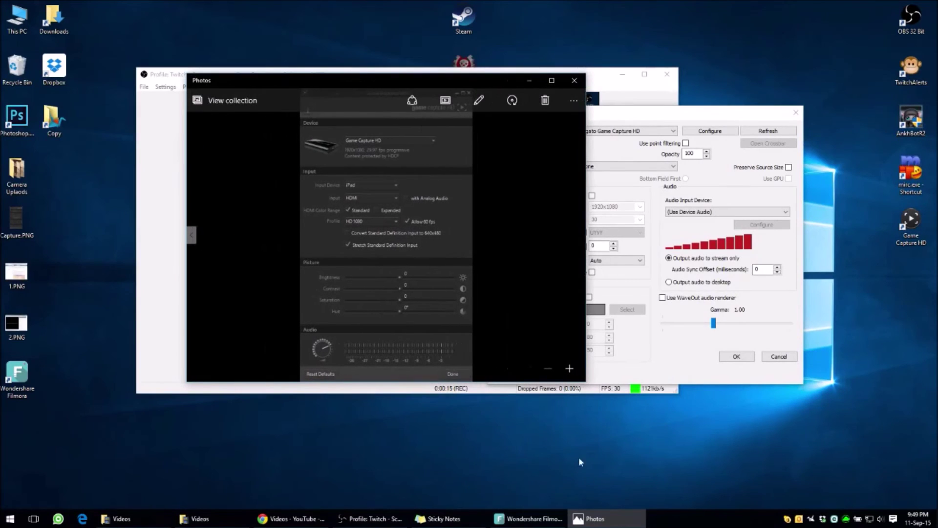
{"action": "left_click_drag", "start_coordinate": [484, 391], "coordinate": [478, 507]}
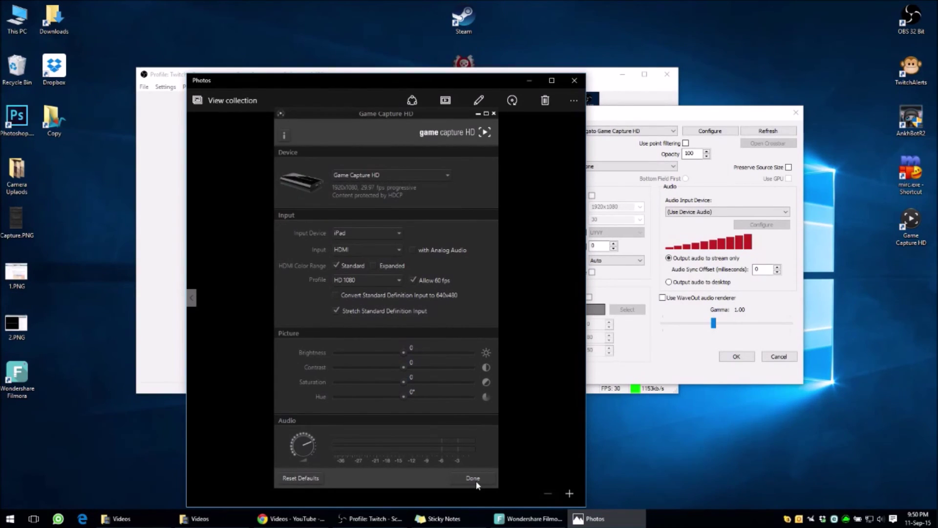
{"action": "left_click", "coordinate": [583, 82]}
Step: Try enabling a custom resolution for the Elgato device, switching between 1920x1080 and 1280x720 and ending on 1280x720
{"action": "left_click_drag", "start_coordinate": [618, 116], "coordinate": [386, 117]}
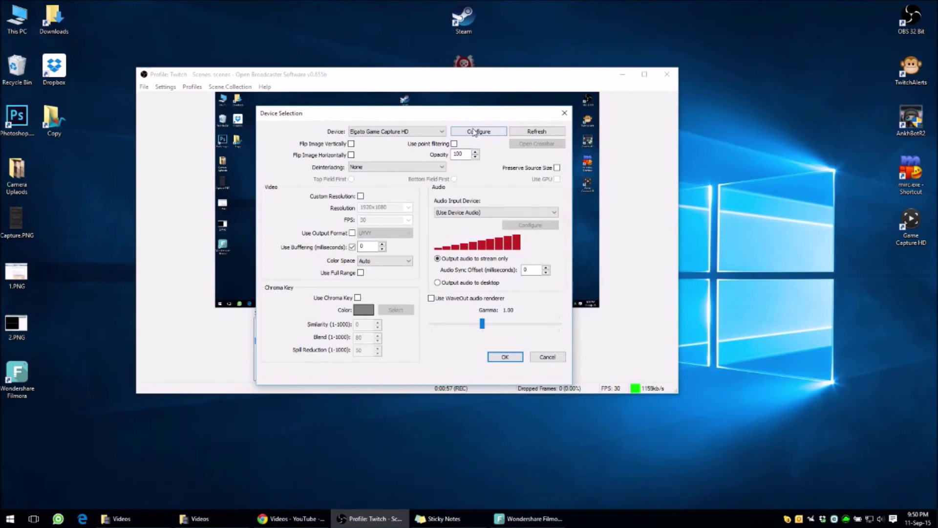
{"action": "left_click", "coordinate": [360, 196]}
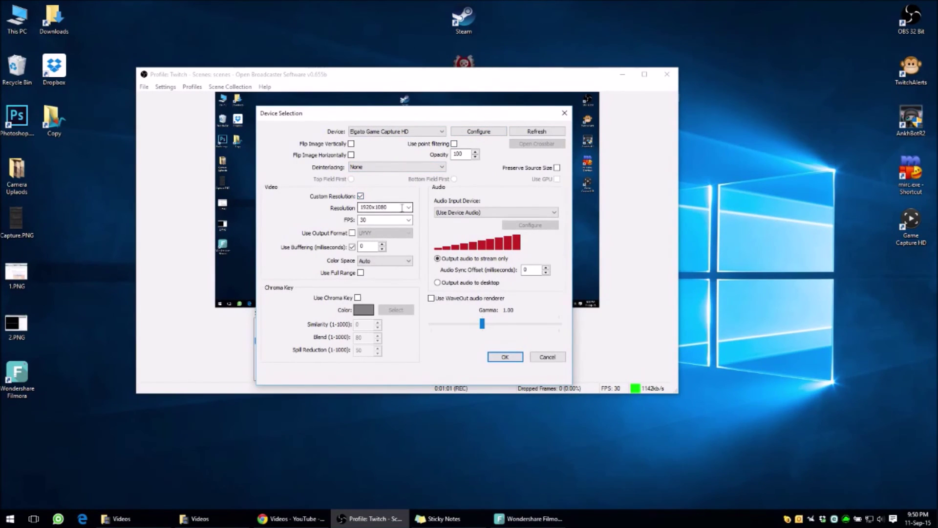
{"action": "left_click", "coordinate": [409, 208]}
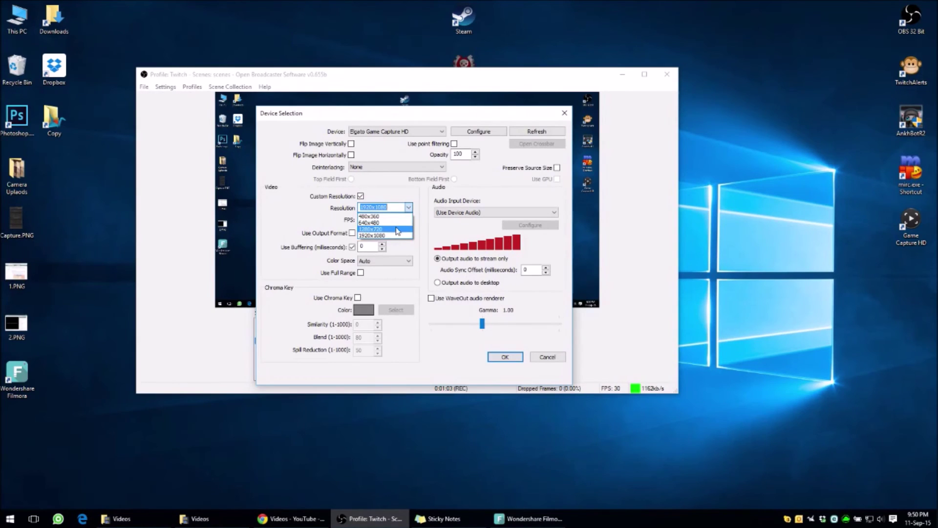
{"action": "left_click", "coordinate": [397, 229]}
{"action": "left_click", "coordinate": [409, 208]}
{"action": "left_click", "coordinate": [387, 229]}
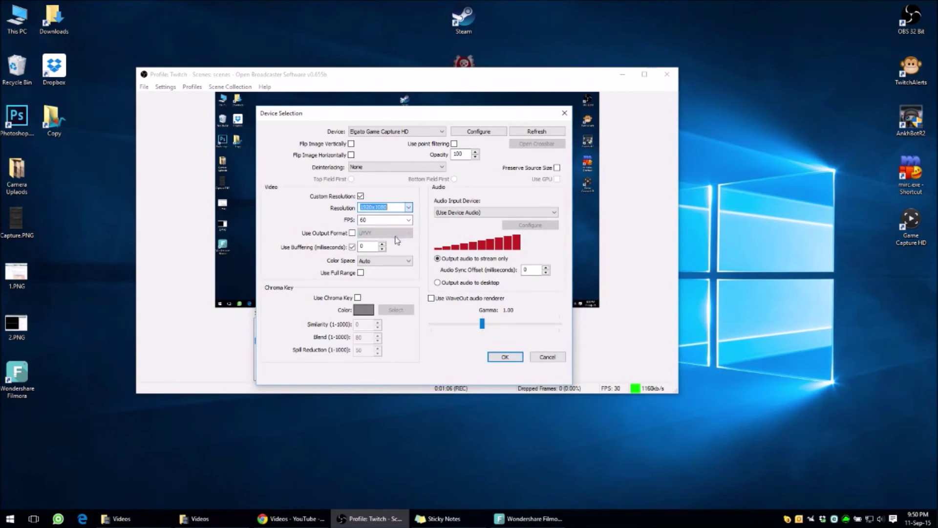
{"action": "left_click", "coordinate": [408, 208]}
{"action": "left_click", "coordinate": [384, 229]}
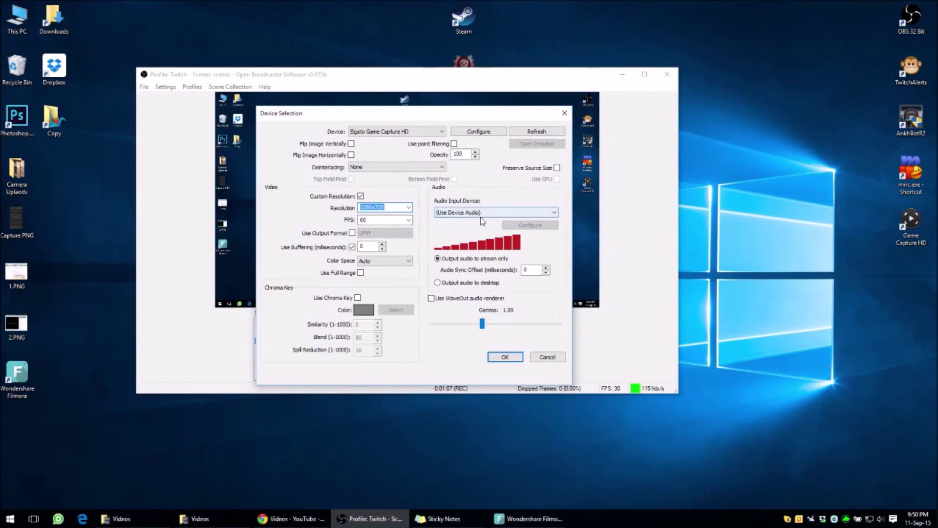
Step: Try the FPS choices for the Elgato device's custom resolution and cancel the device selection
{"action": "left_click", "coordinate": [409, 219]}
{"action": "left_click", "coordinate": [381, 228]}
{"action": "left_click", "coordinate": [409, 220]}
{"action": "left_click", "coordinate": [409, 235]}
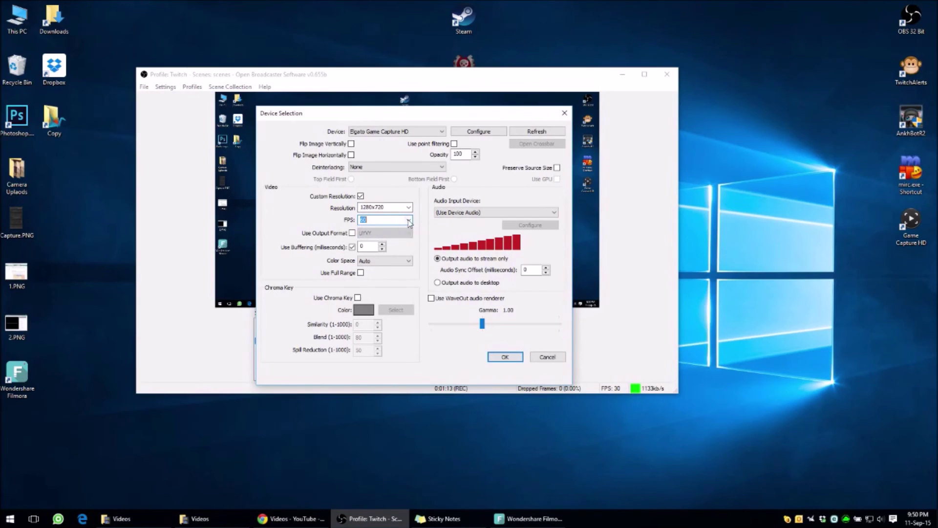
{"action": "left_click", "coordinate": [409, 220]}
{"action": "left_click", "coordinate": [409, 229]}
{"action": "left_click", "coordinate": [555, 357]}
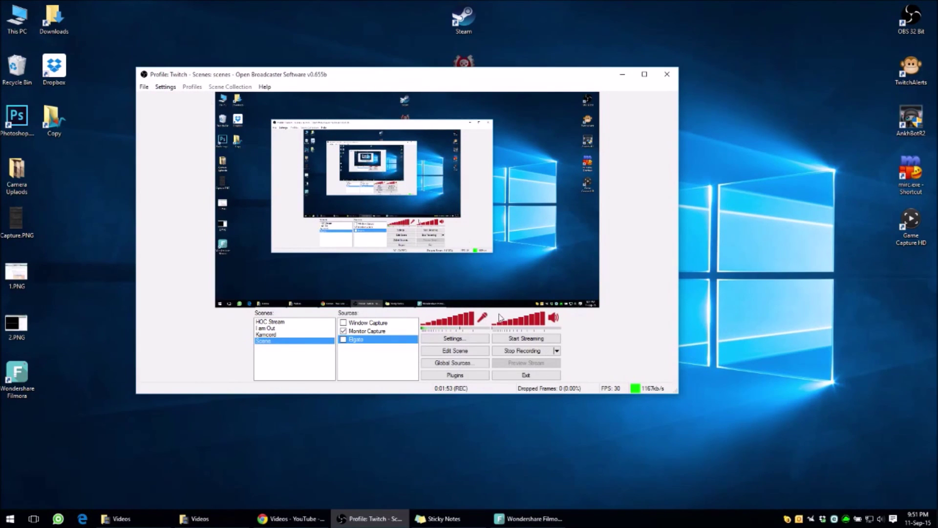
Step: Stop the current recording
{"action": "left_click", "coordinate": [523, 351]}
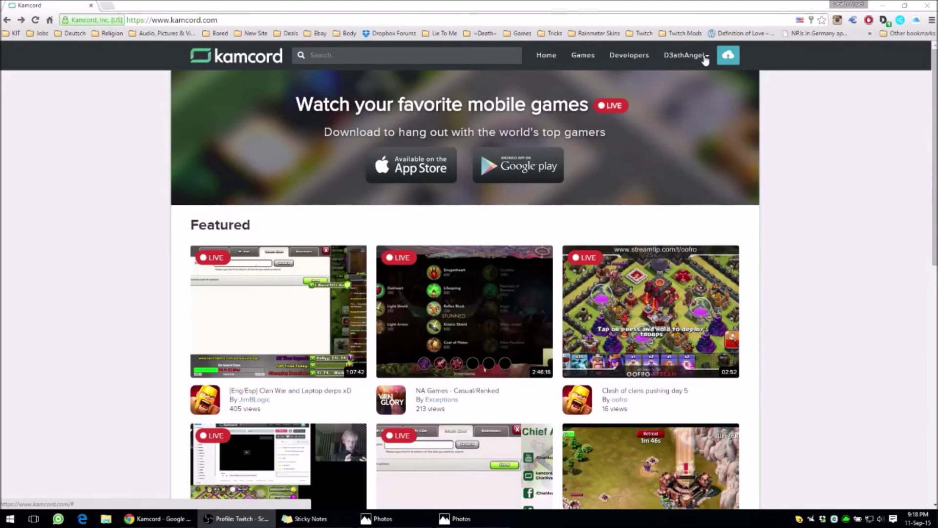
Step: Switch to Kamcord in Chrome, open the Go Live setup, and select the Stream URL and Stream Key in the streaming instructions
{"action": "left_click_drag", "start_coordinate": [219, 20], "coordinate": [123, 20]}
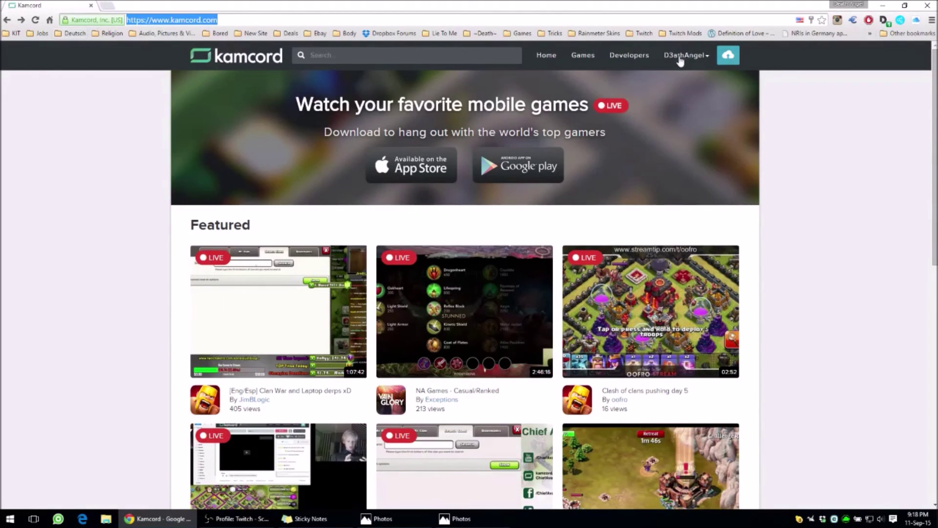
{"action": "left_click", "coordinate": [824, 126]}
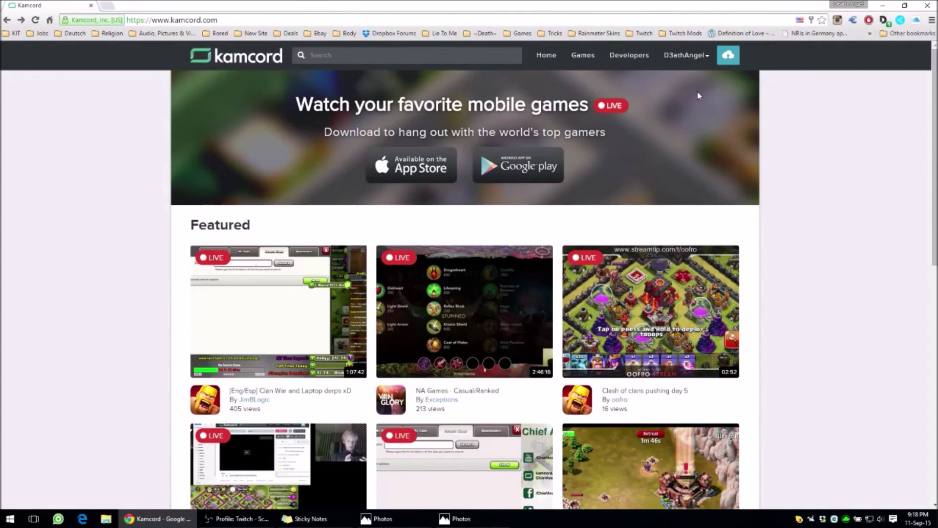
{"action": "left_click", "coordinate": [731, 60]}
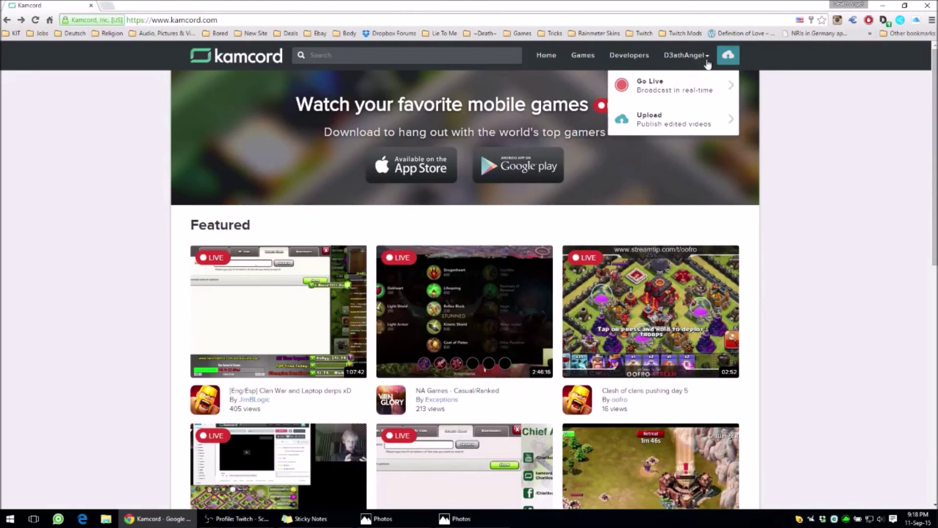
{"action": "left_click", "coordinate": [667, 91]}
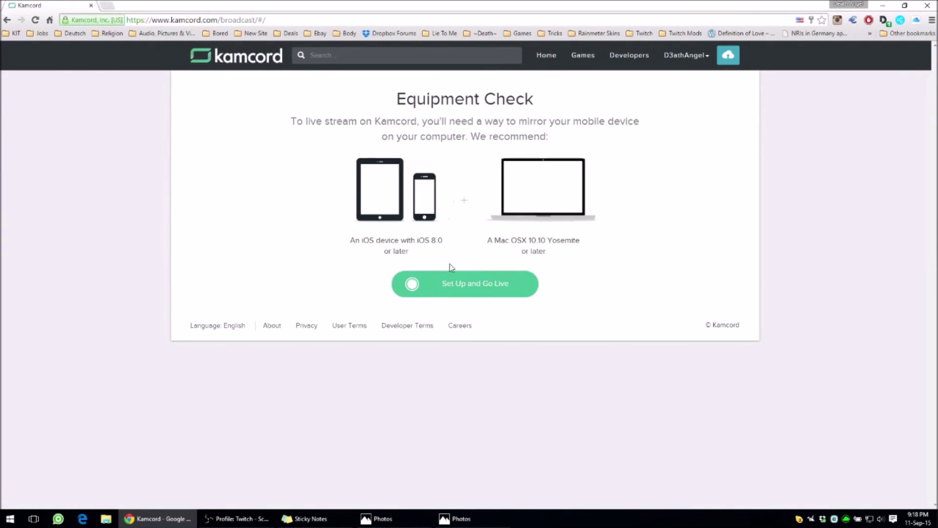
{"action": "left_click", "coordinate": [455, 293]}
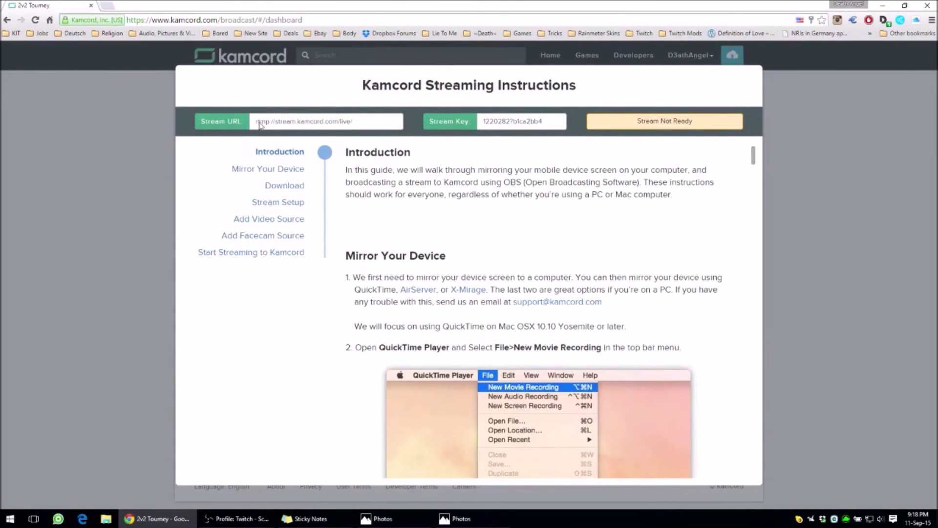
{"action": "left_click_drag", "start_coordinate": [254, 120], "coordinate": [386, 119]}
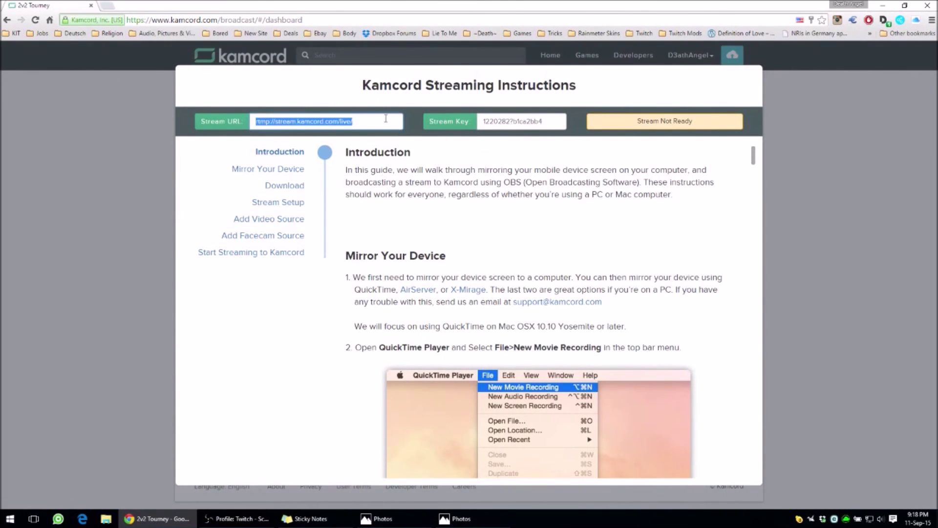
{"action": "left_click_drag", "start_coordinate": [483, 121], "coordinate": [570, 122]}
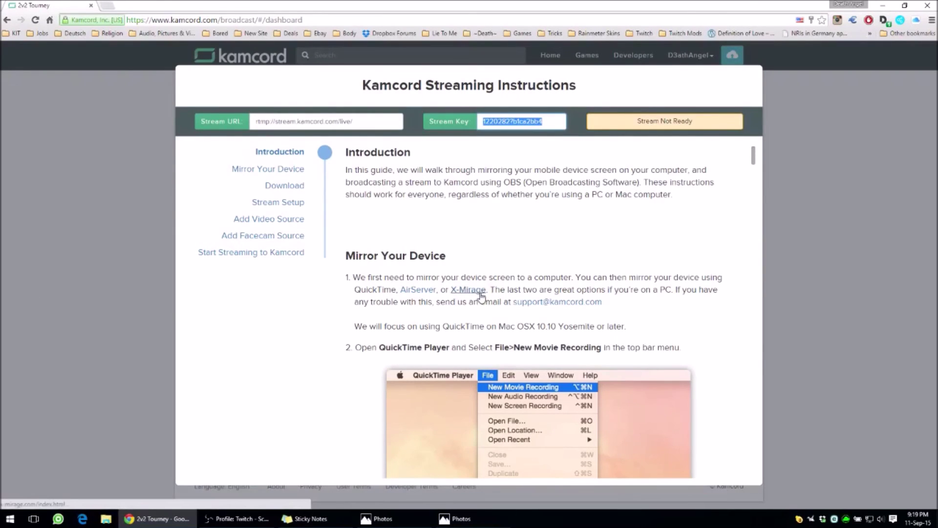
Step: Examine the Finish Setup and Go Live dashboard screenshots in Photos and return to the Kamcord streaming instructions in Chrome
{"action": "mouse_move", "coordinate": [468, 522]}
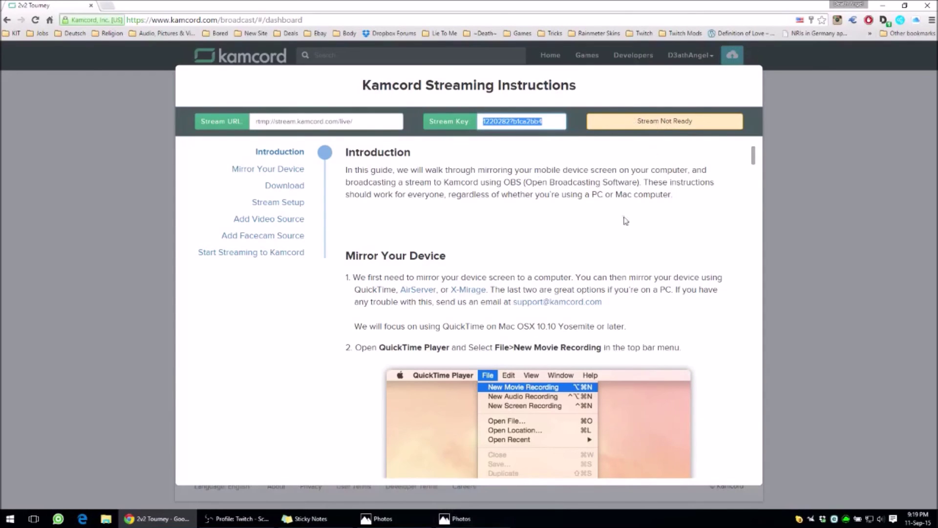
{"action": "left_click", "coordinate": [486, 474]}
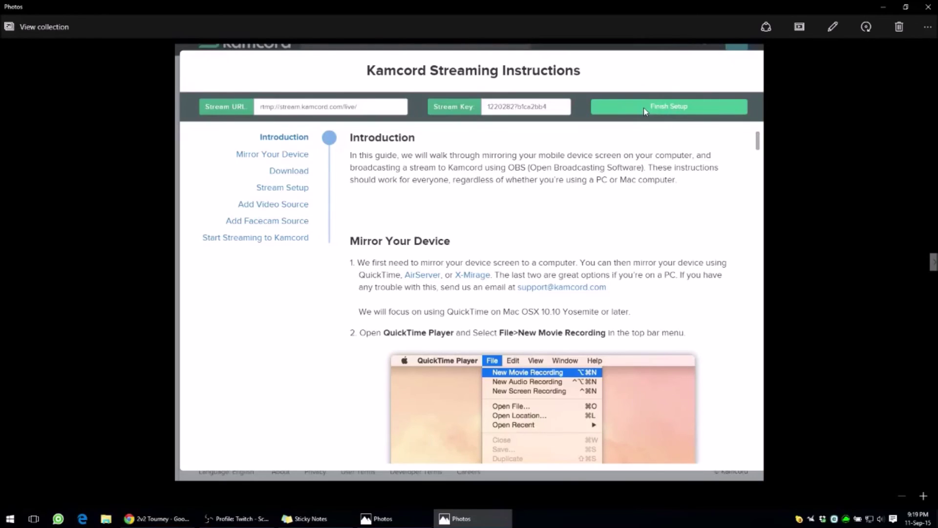
{"action": "left_click", "coordinate": [404, 519]}
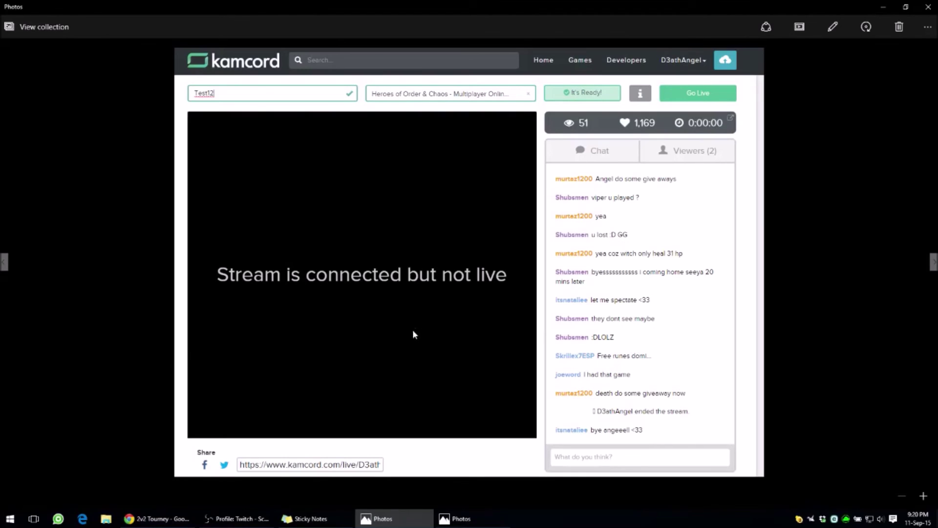
{"action": "mouse_move", "coordinate": [394, 524]}
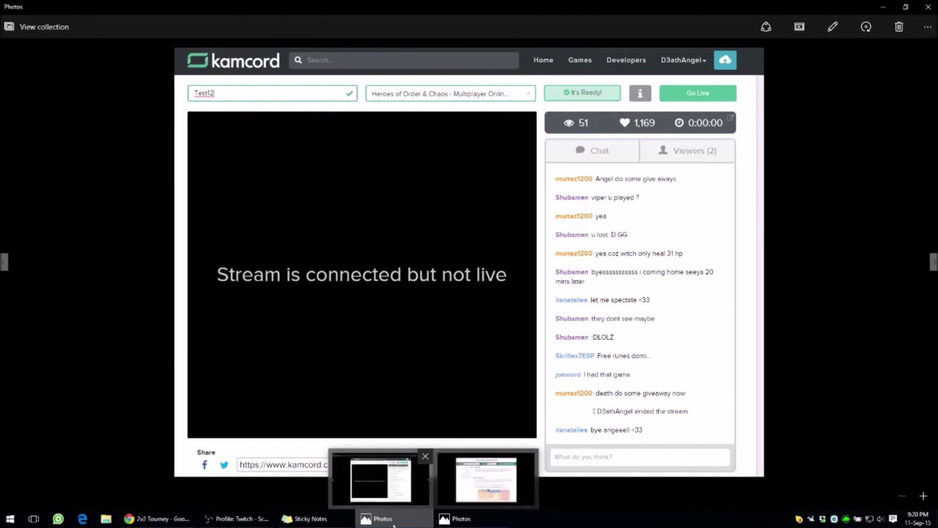
{"action": "left_click", "coordinate": [183, 524]}
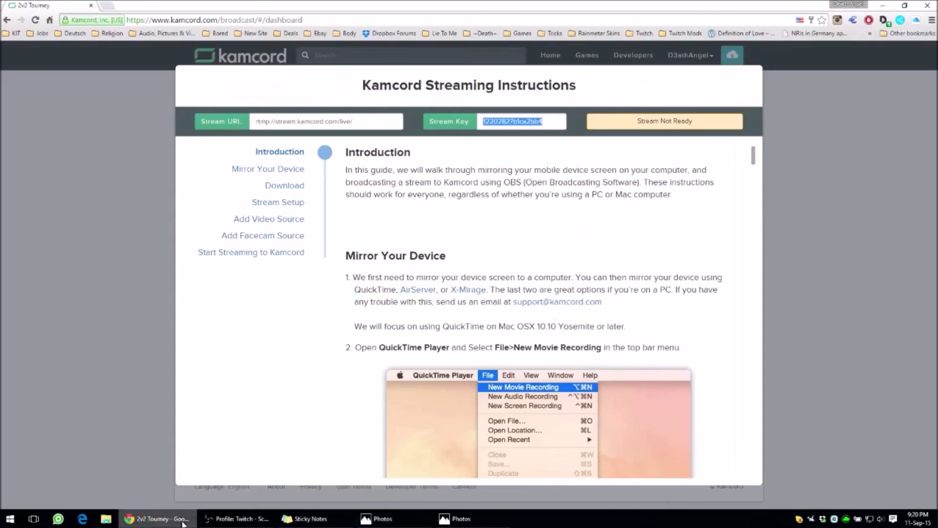